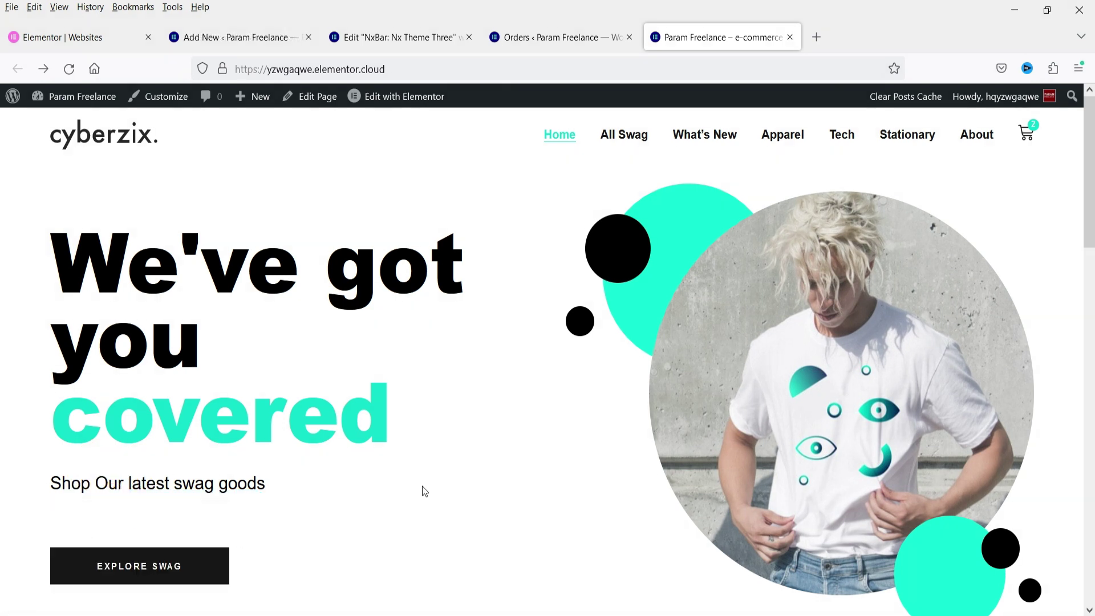
# Examine the notification types on the NotificationX creation page and the sources offered for the eLearning type
pyautogui.click(236, 33)
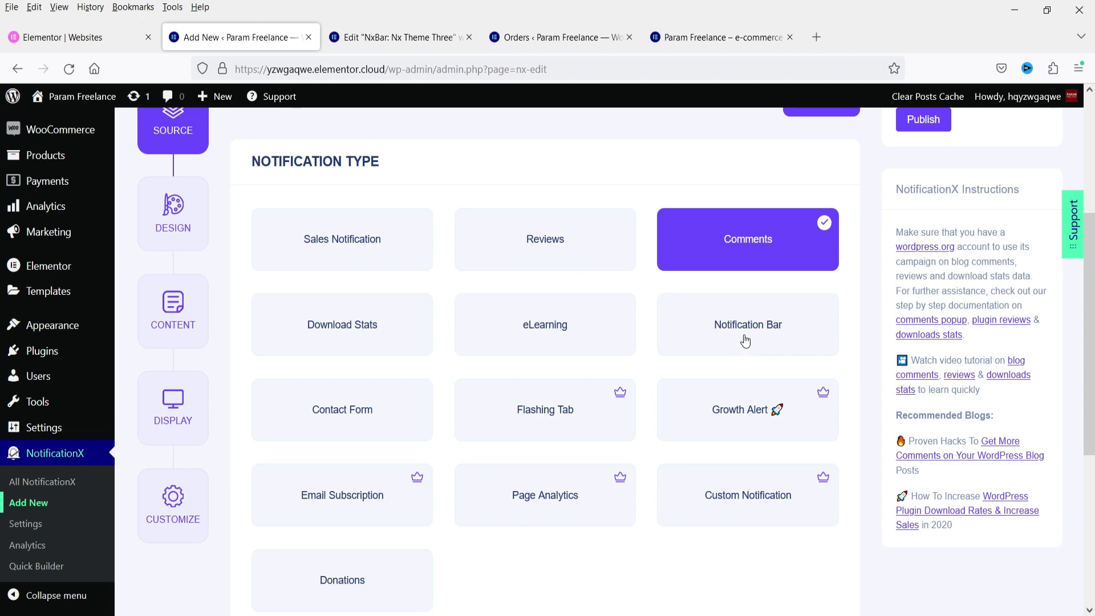
pyautogui.scroll(-2, 686, 364)
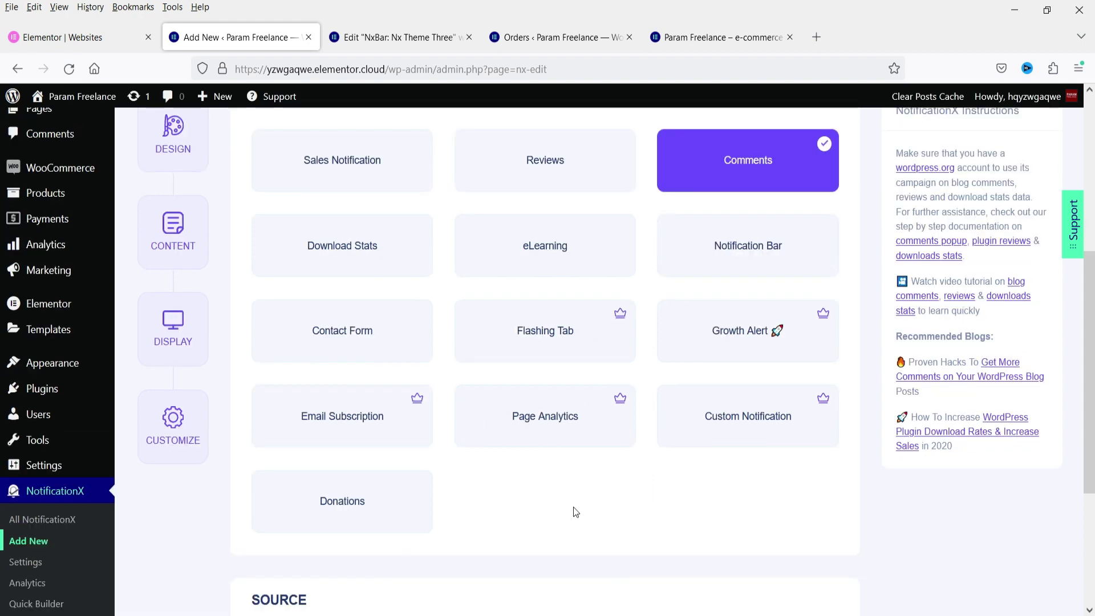
pyautogui.scroll(4, 576, 512)
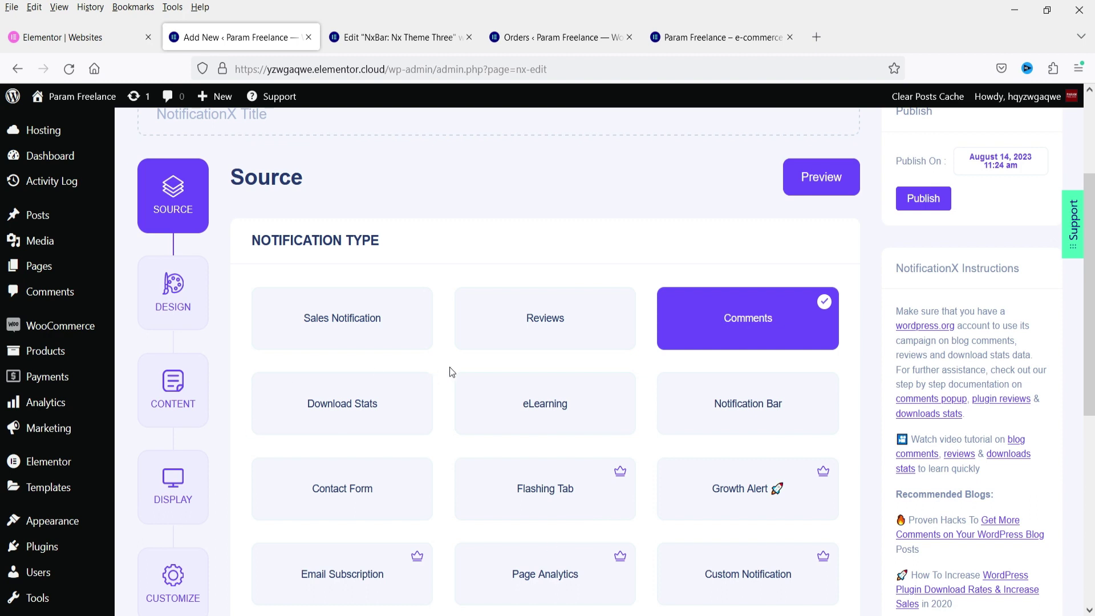
pyautogui.click(473, 381)
pyautogui.scroll(6, 524, 325)
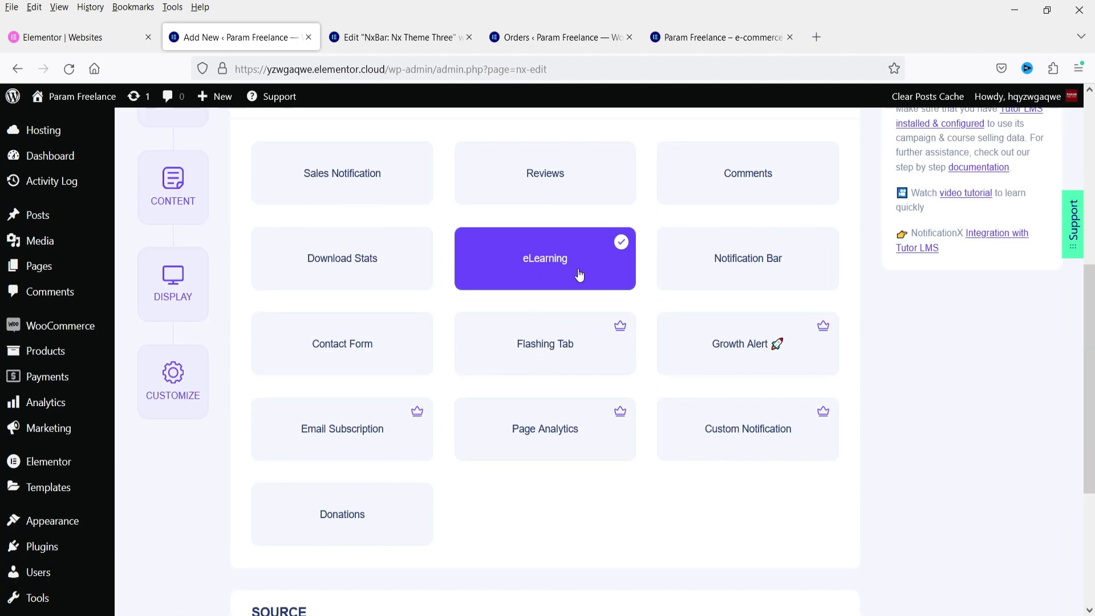
pyautogui.scroll(-4, 576, 274)
pyautogui.scroll(3, 525, 220)
pyautogui.scroll(-3, 648, 335)
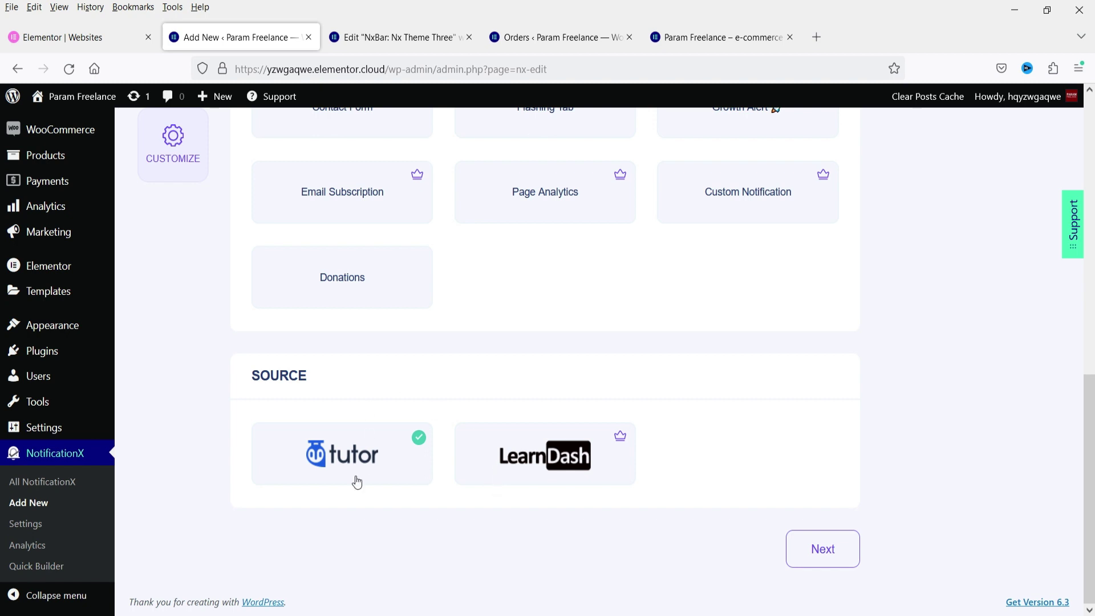
pyautogui.scroll(4, 655, 439)
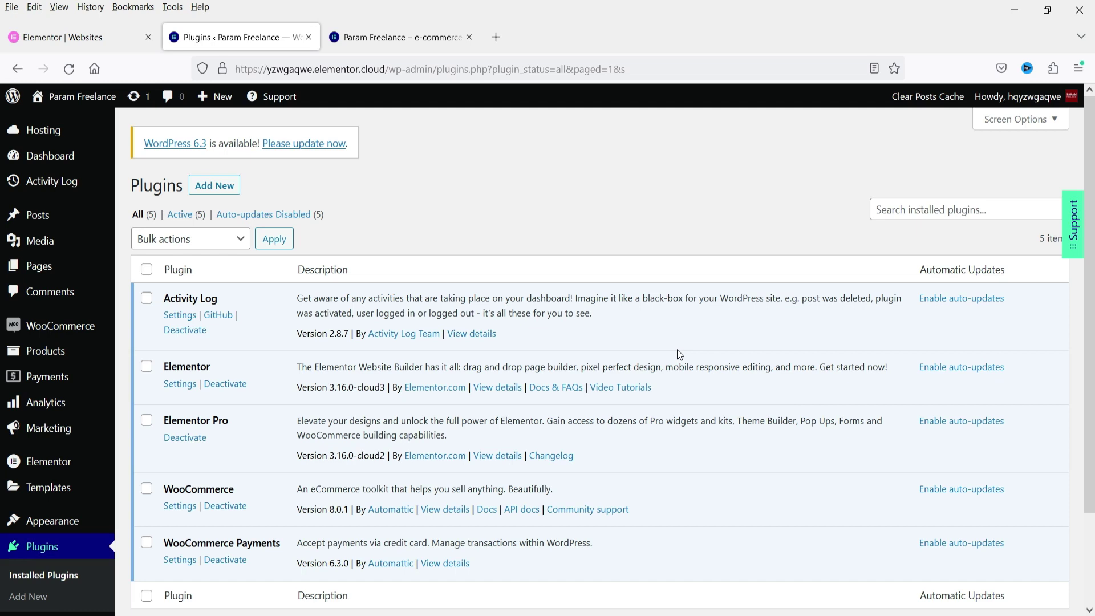
# Look over the Elementor hosted websites list and the store's home page, returning to the installed plugins list
pyautogui.click(74, 37)
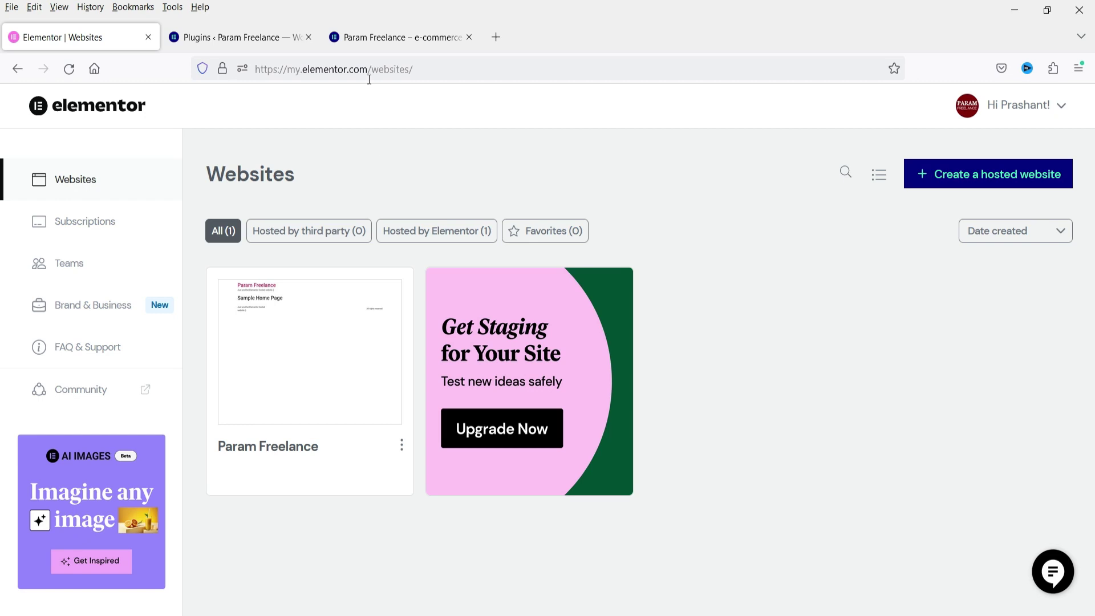
pyautogui.click(387, 37)
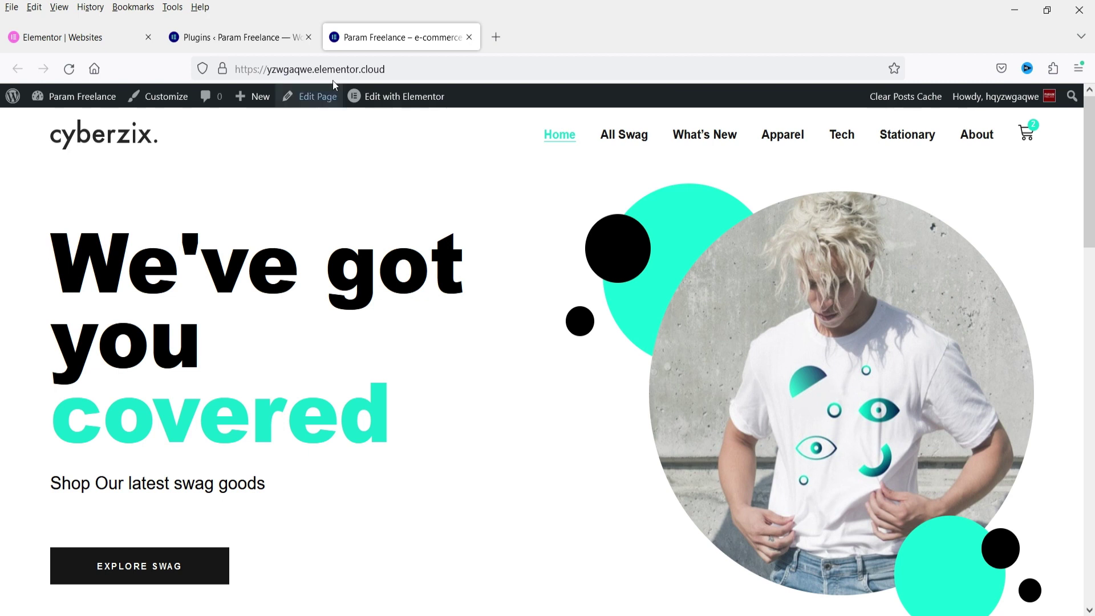
pyautogui.click(274, 37)
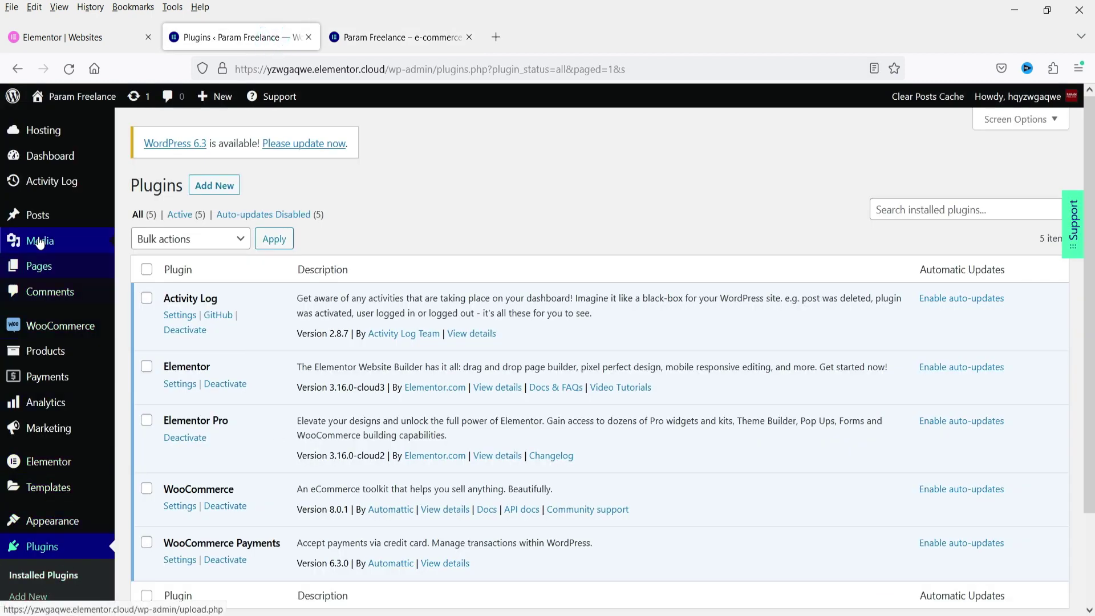
# Search the plugin directory for "notificationx" and install and activate the NotificationX plugin
pyautogui.click(217, 184)
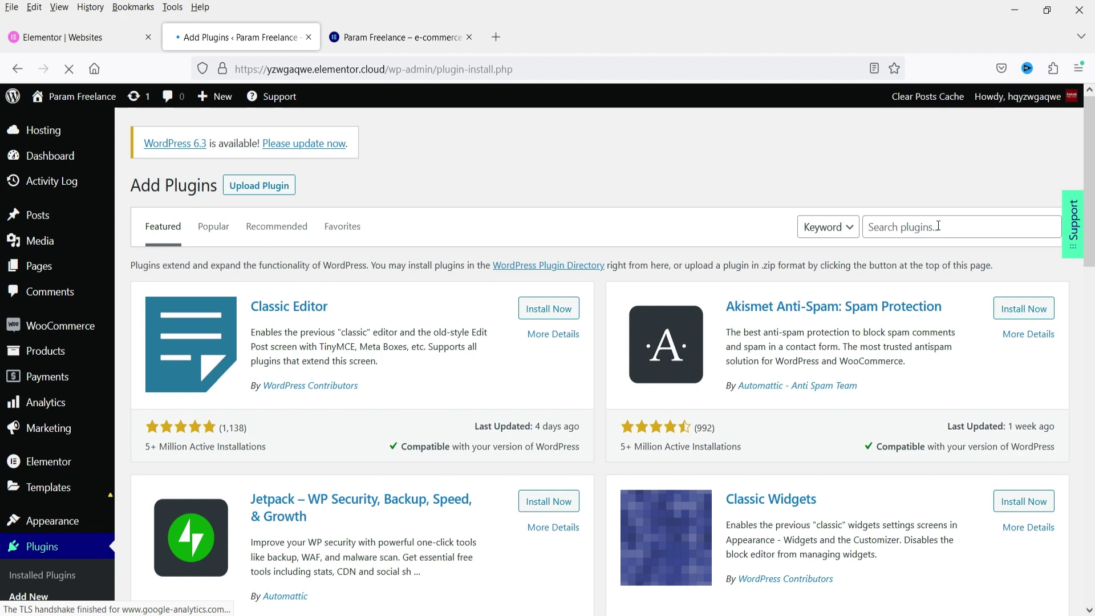
pyautogui.click(938, 225)
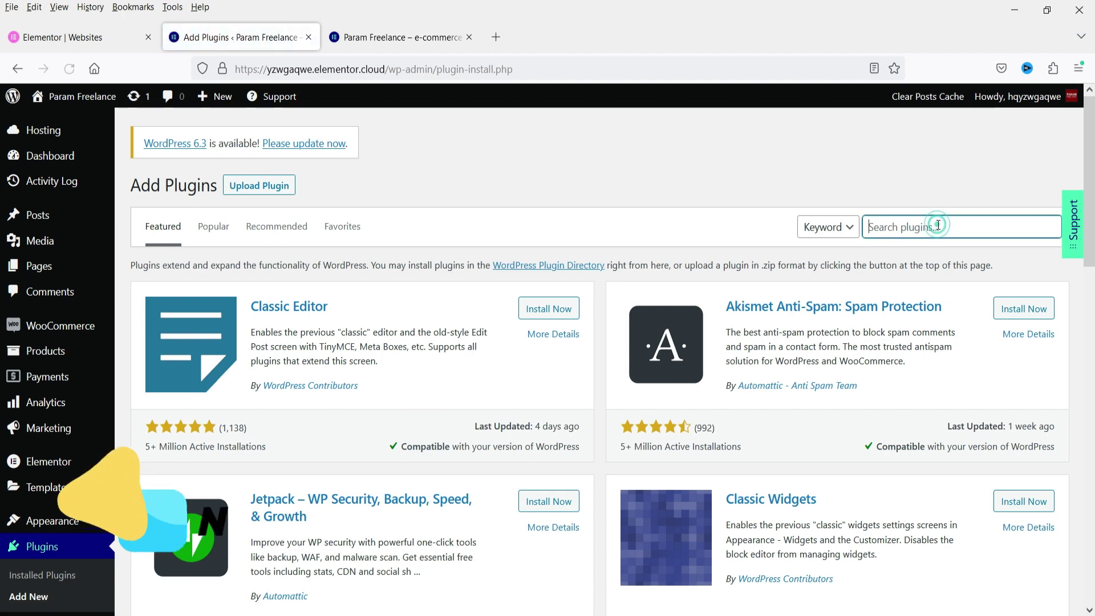
pyautogui.write('notificationx')
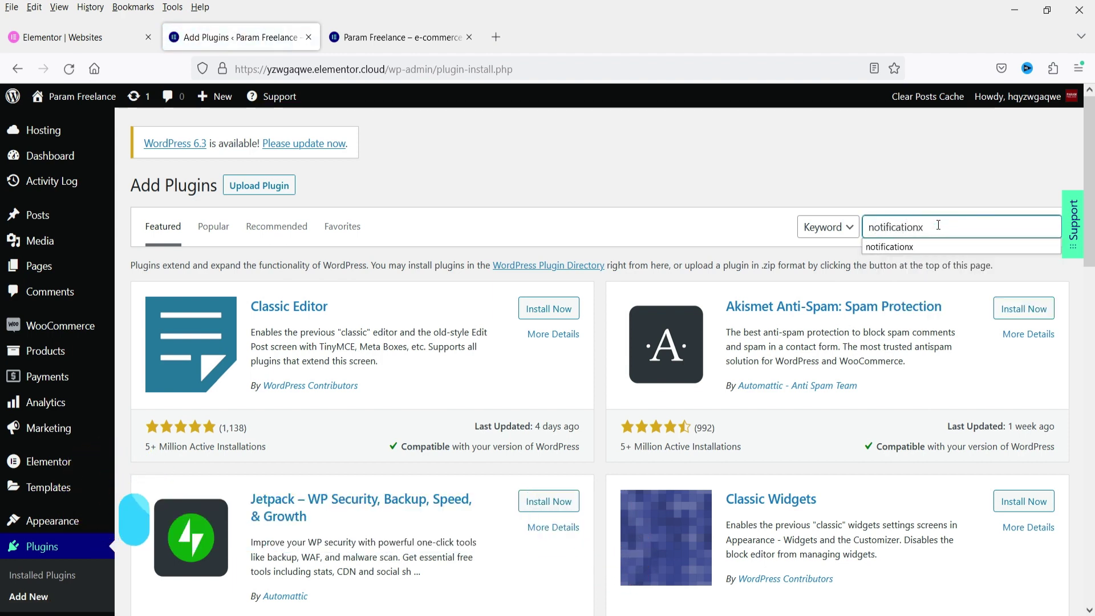
pyautogui.press('Return')
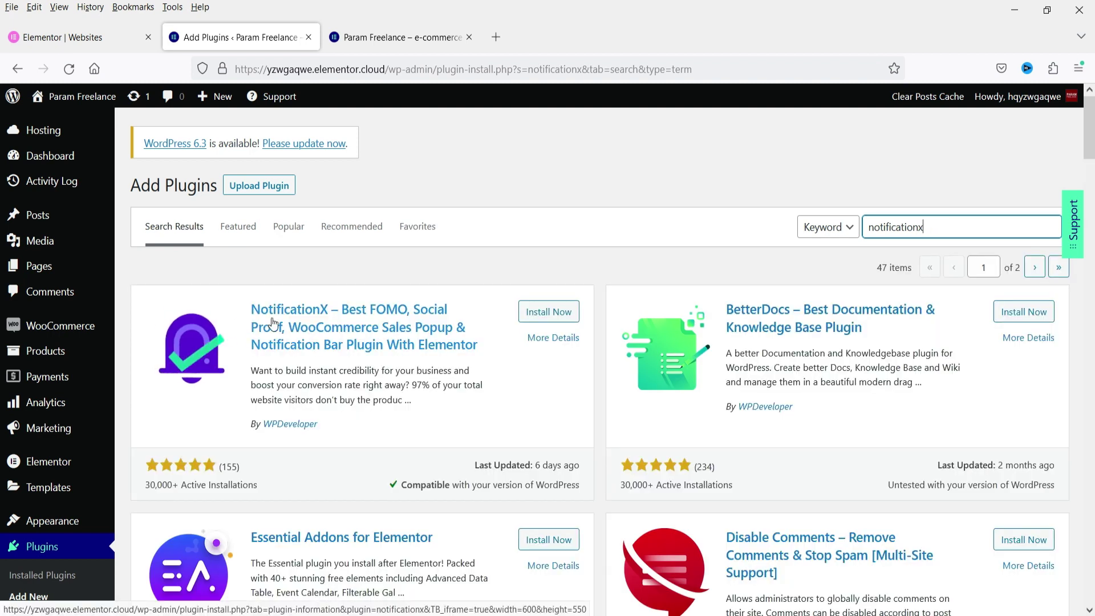
pyautogui.click(547, 312)
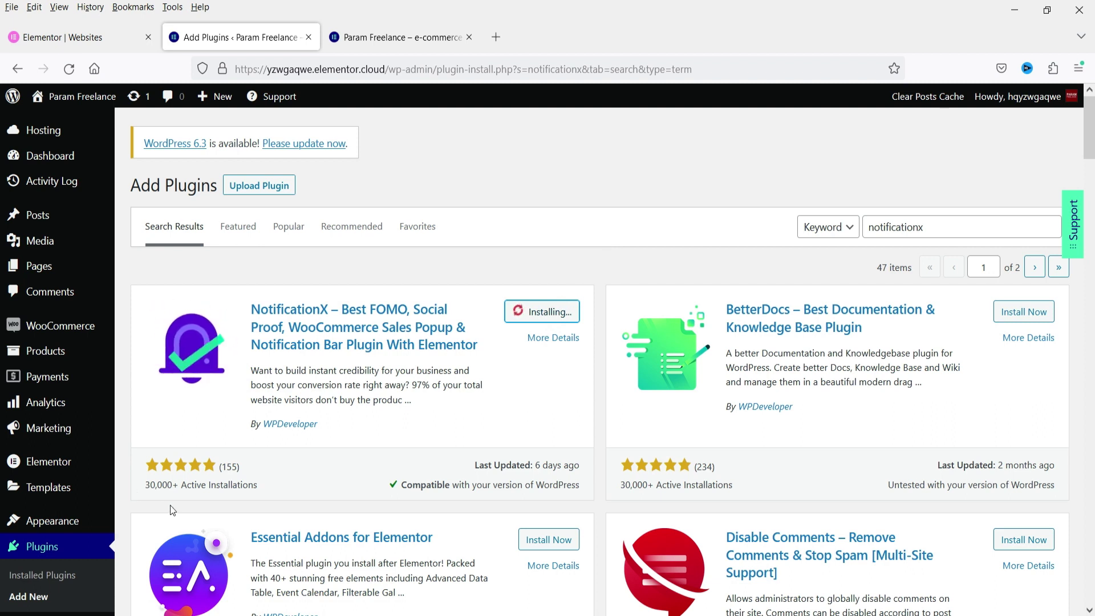
pyautogui.click(554, 312)
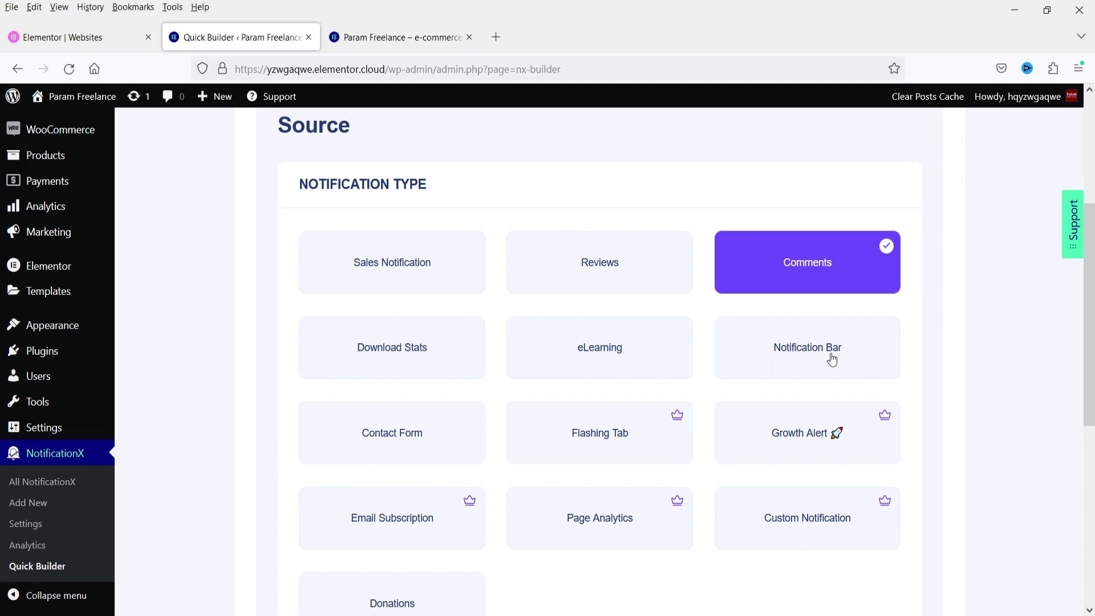
# Examine the notification types in the Quick Builder and the sources offered for Sales Notification
pyautogui.scroll(-4, 989, 385)
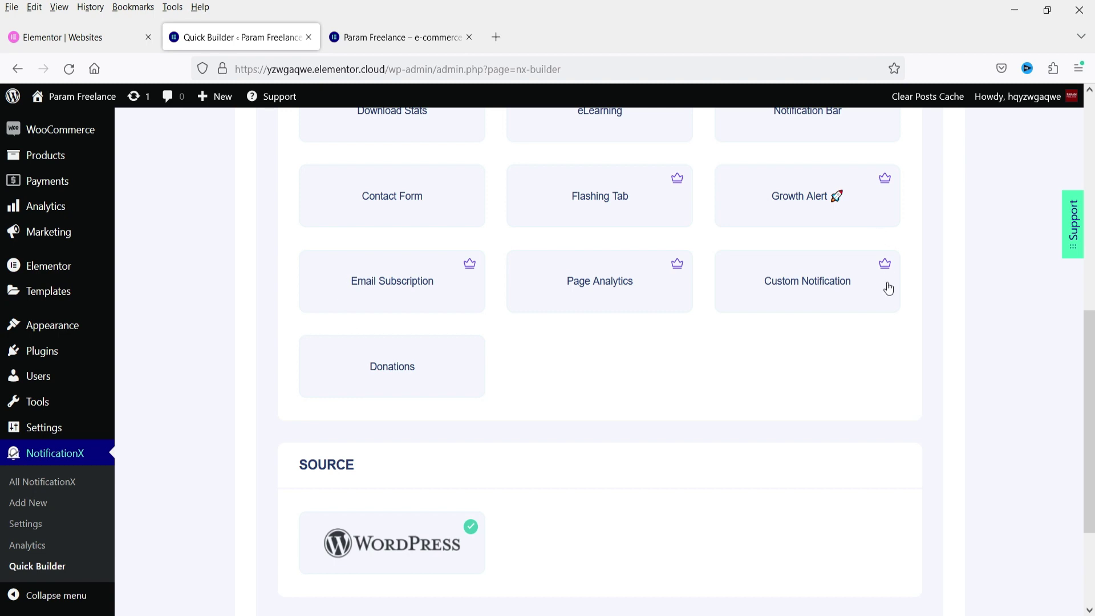
pyautogui.scroll(4, 964, 369)
pyautogui.click(428, 269)
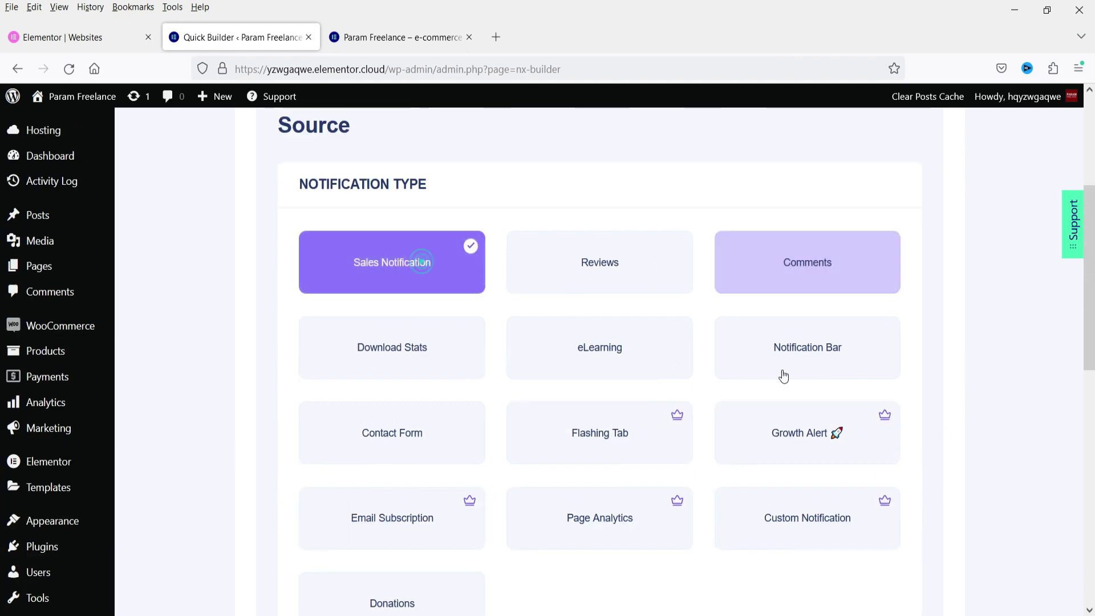
pyautogui.scroll(-7, 200, 317)
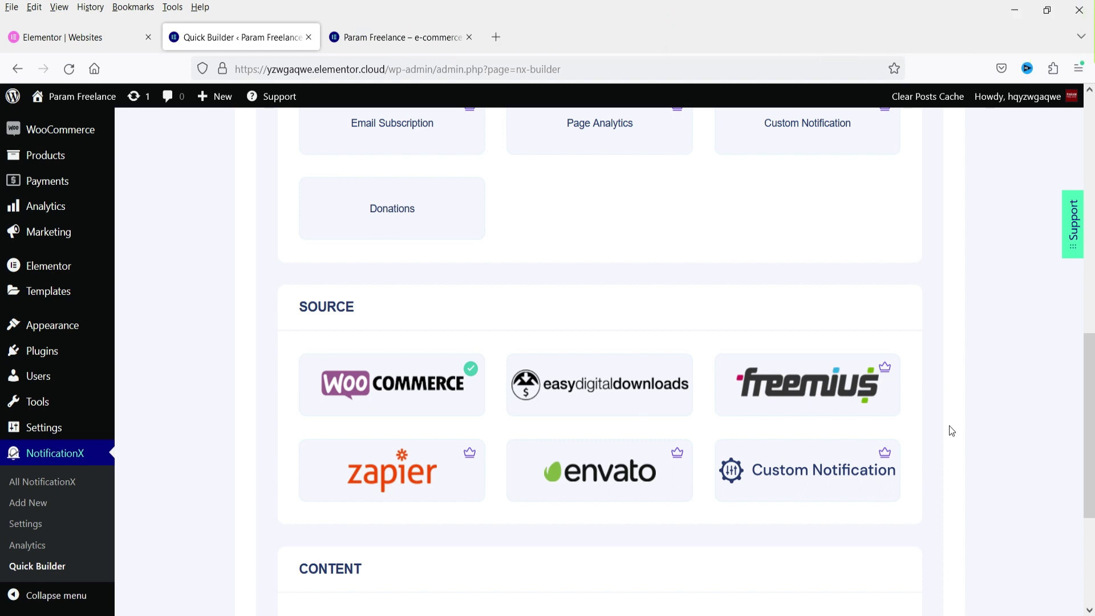
pyautogui.scroll(7, 276, 379)
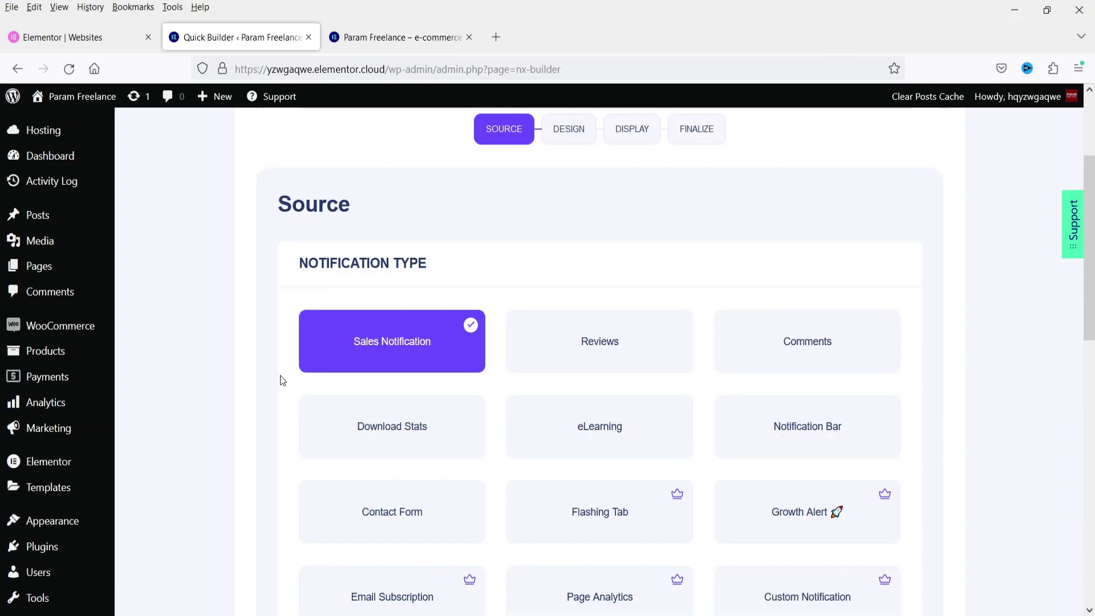
# Select the Reviews notification type and examine the sources it offers
pyautogui.click(609, 345)
pyautogui.scroll(-4, 955, 389)
pyautogui.scroll(-3, 955, 388)
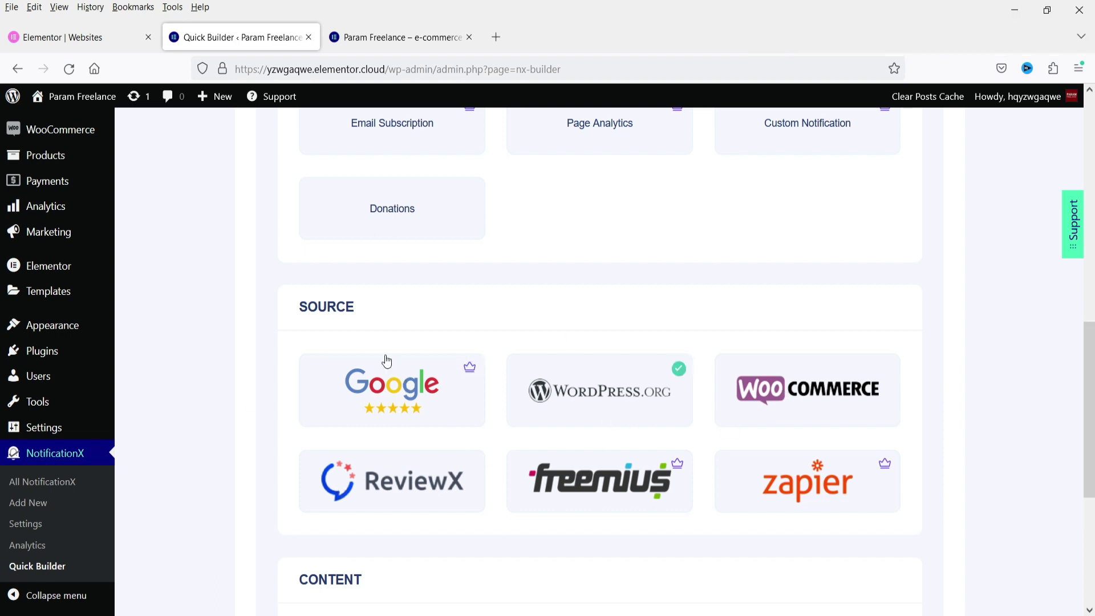
pyautogui.scroll(4, 382, 363)
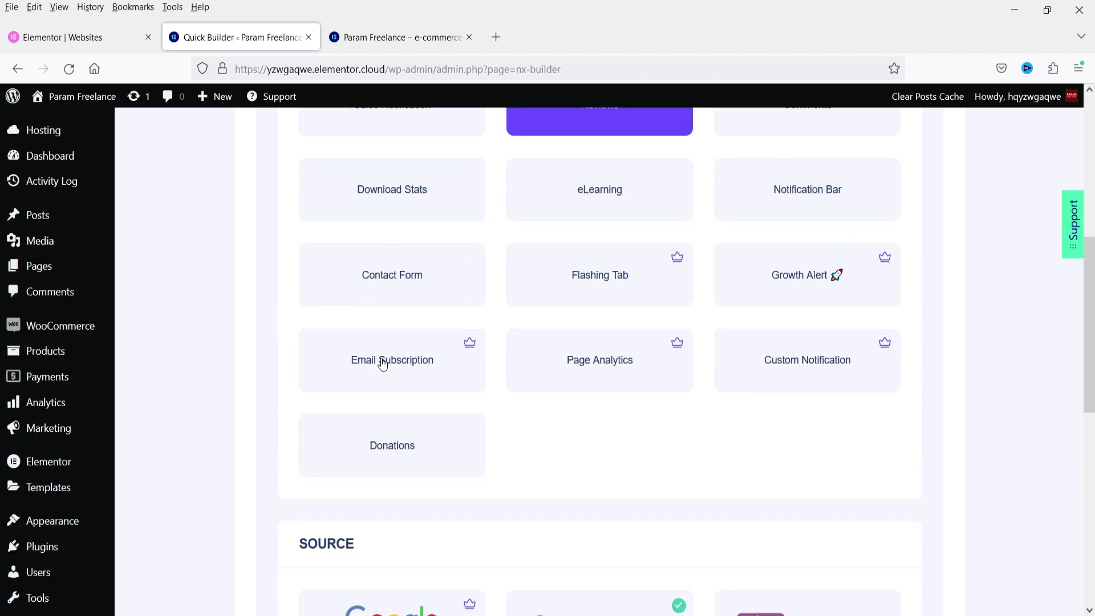
pyautogui.scroll(4, 823, 459)
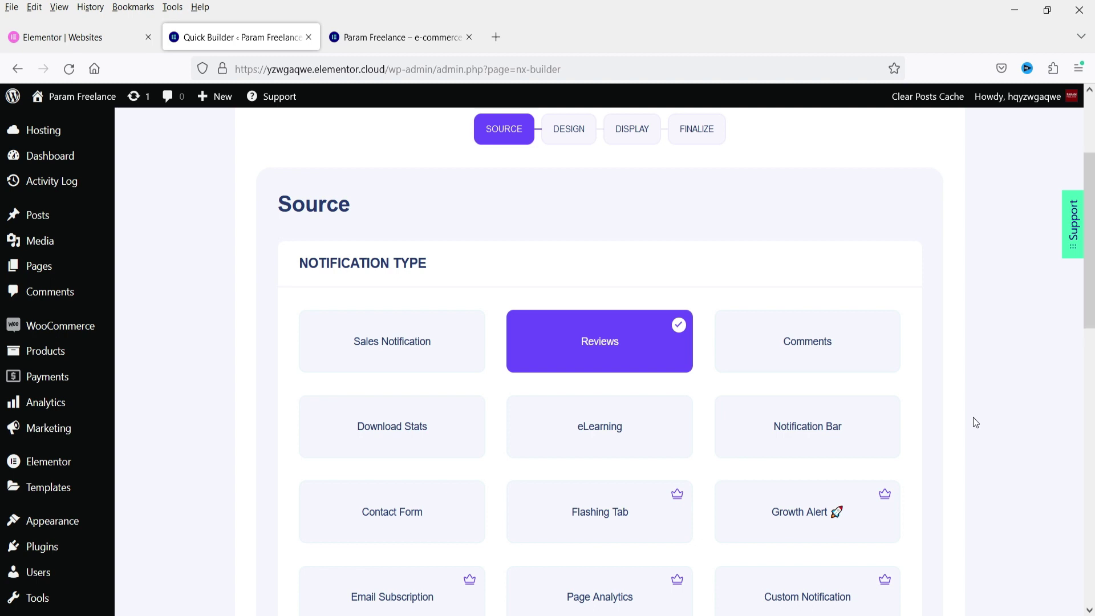
# Select the Comments and Download Stats notification types in turn and examine the sources of each
pyautogui.click(796, 328)
pyautogui.scroll(-8, 920, 370)
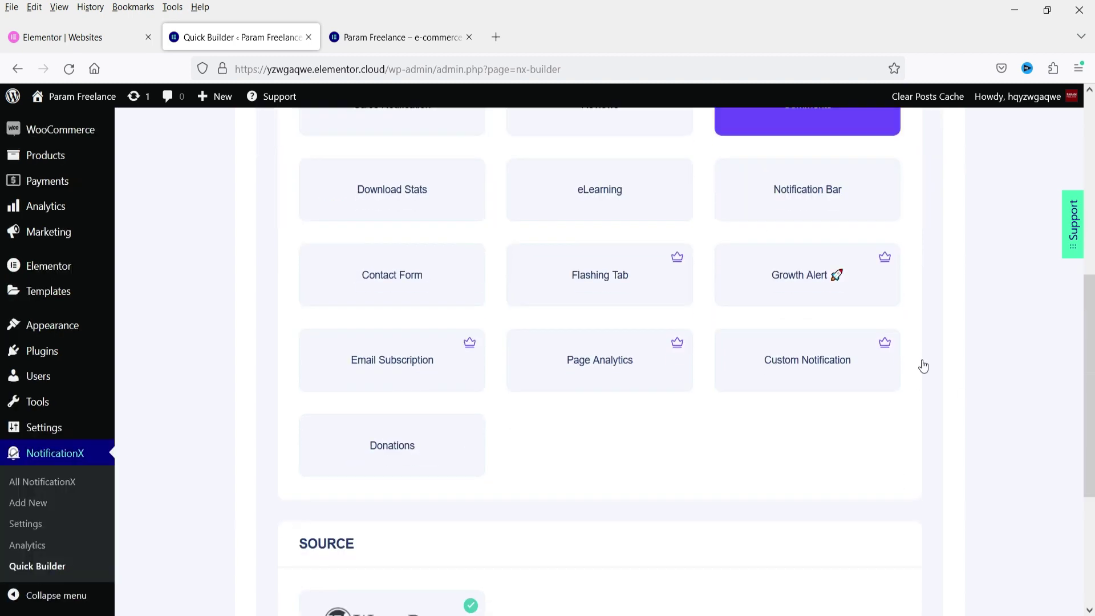
pyautogui.scroll(7, 623, 357)
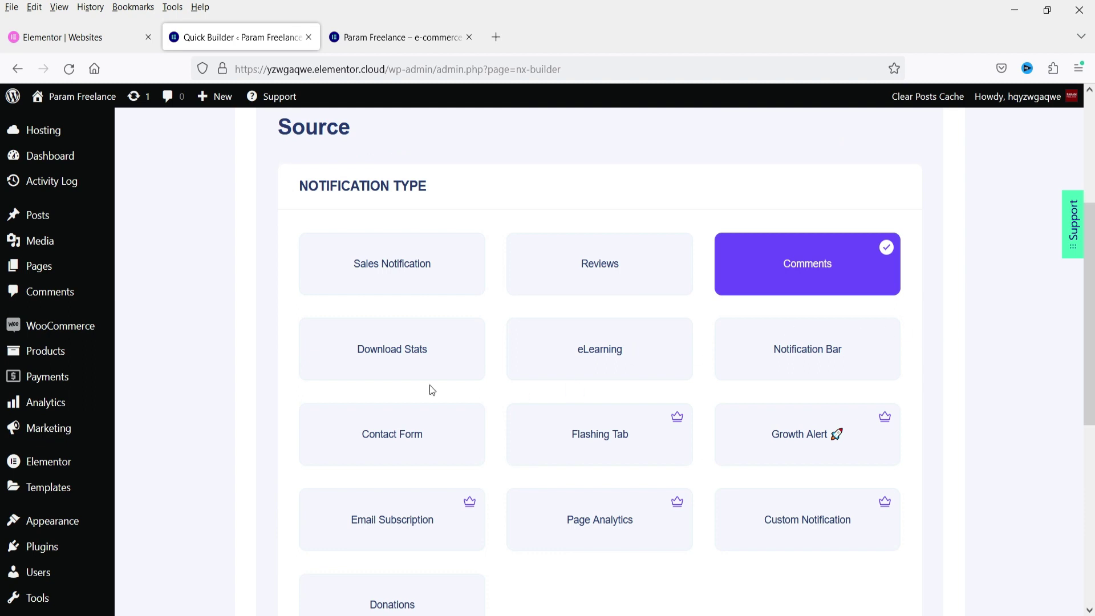
pyautogui.click(375, 356)
pyautogui.scroll(-5, 280, 364)
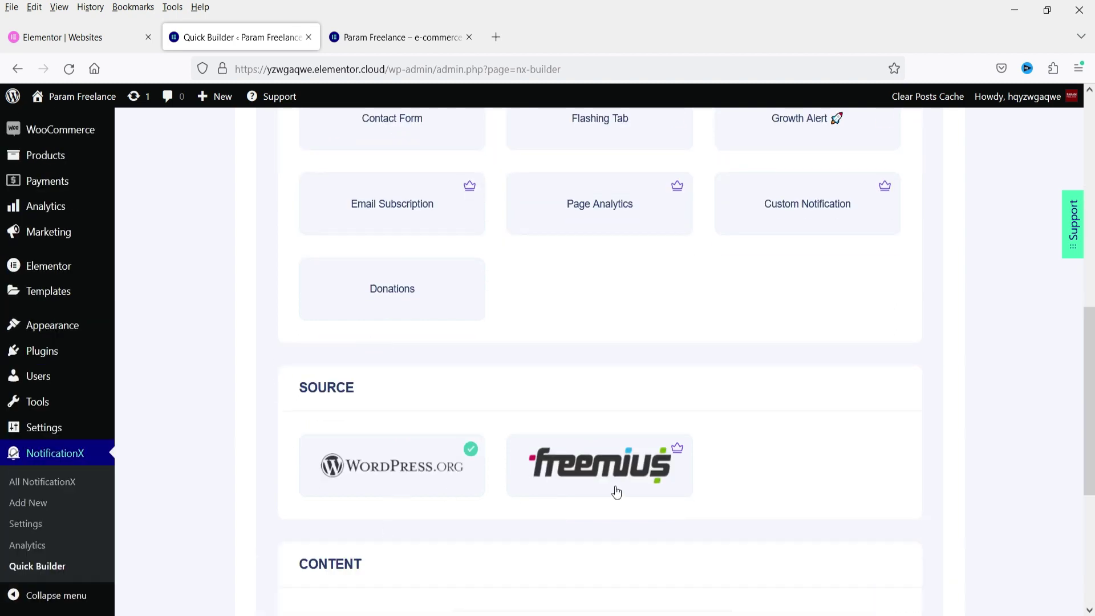
pyautogui.scroll(7, 331, 398)
# Select the eLearning notification type and examine its plugin requirement and sources
pyautogui.click(593, 440)
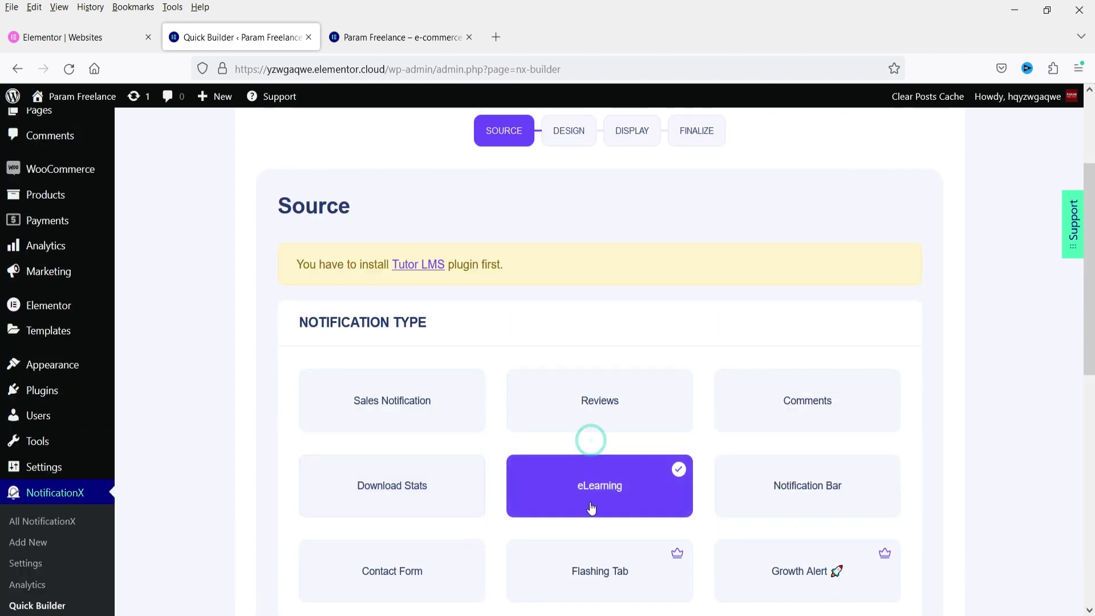
pyautogui.scroll(-2, 517, 393)
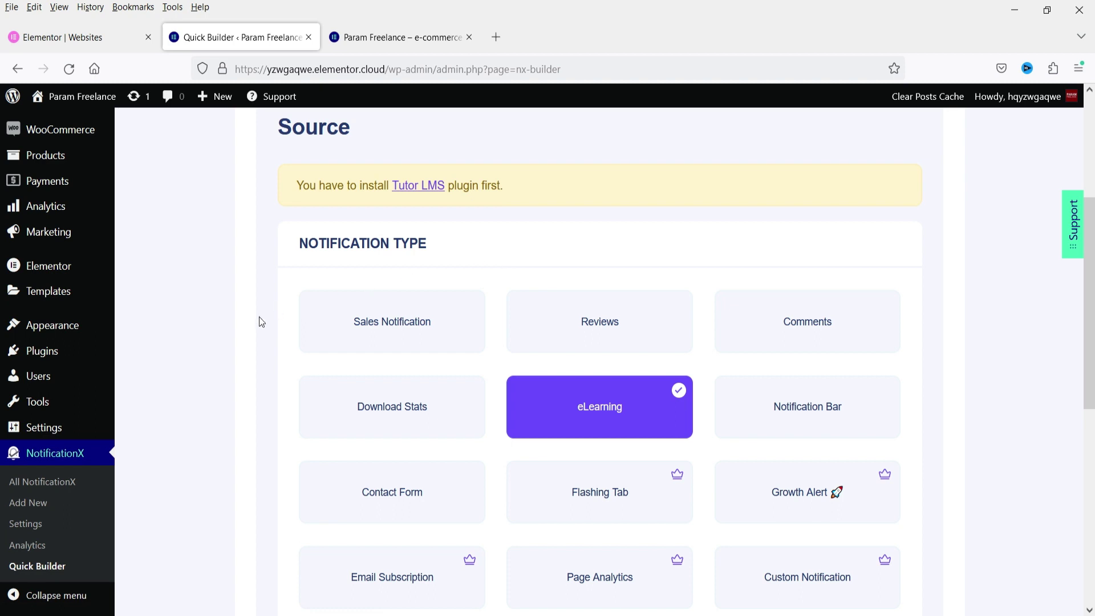
pyautogui.scroll(-4, 617, 325)
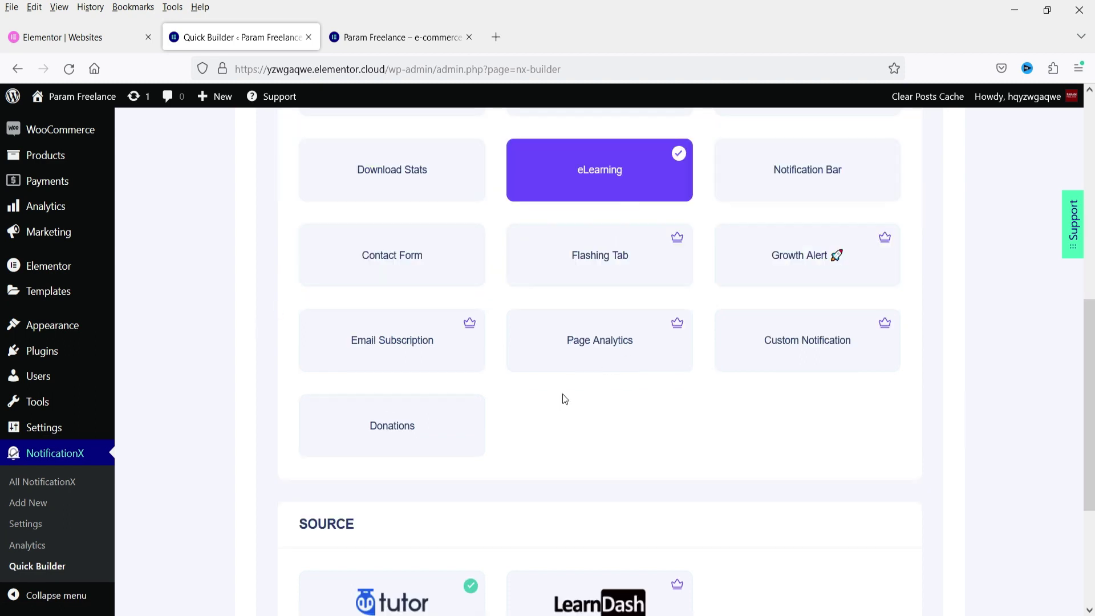
pyautogui.scroll(-3, 556, 394)
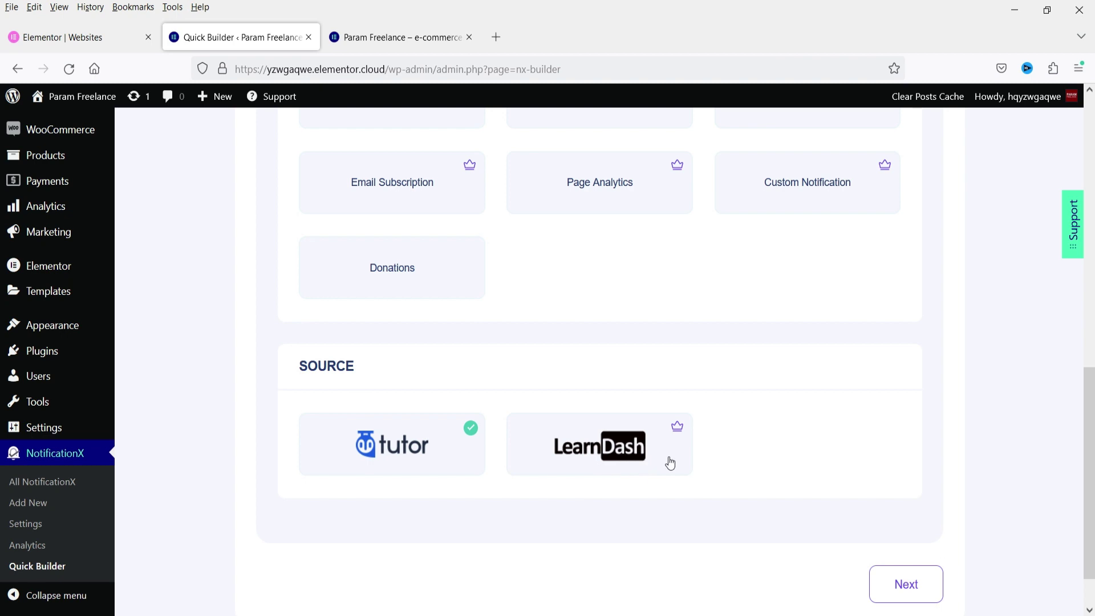
pyautogui.scroll(3, 759, 443)
# Select the Notification Bar type and examine its source and content options
pyautogui.click(795, 179)
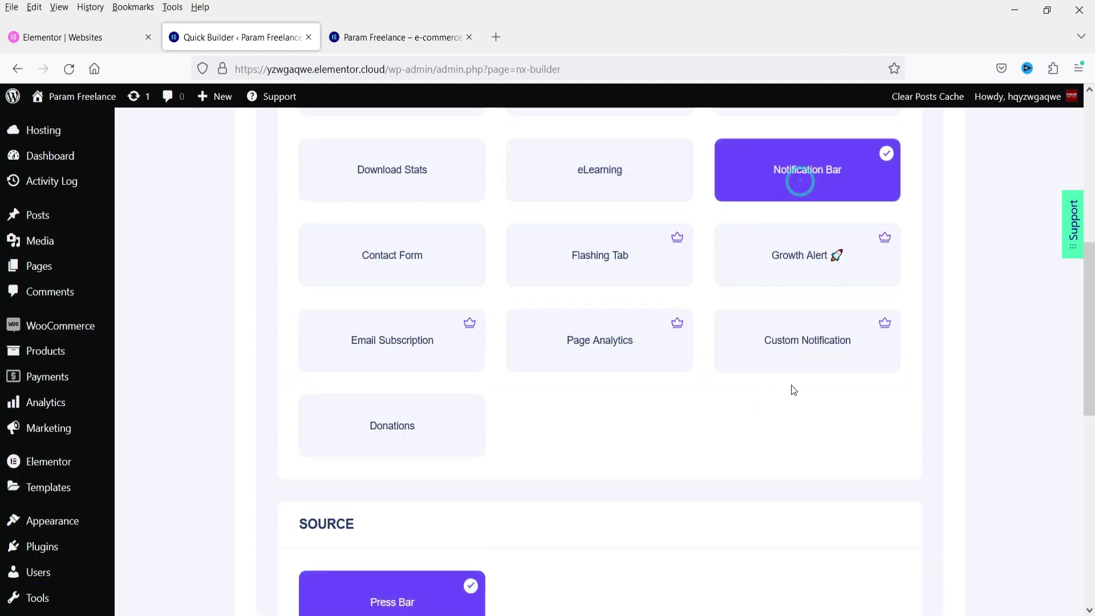
pyautogui.scroll(-5, 765, 378)
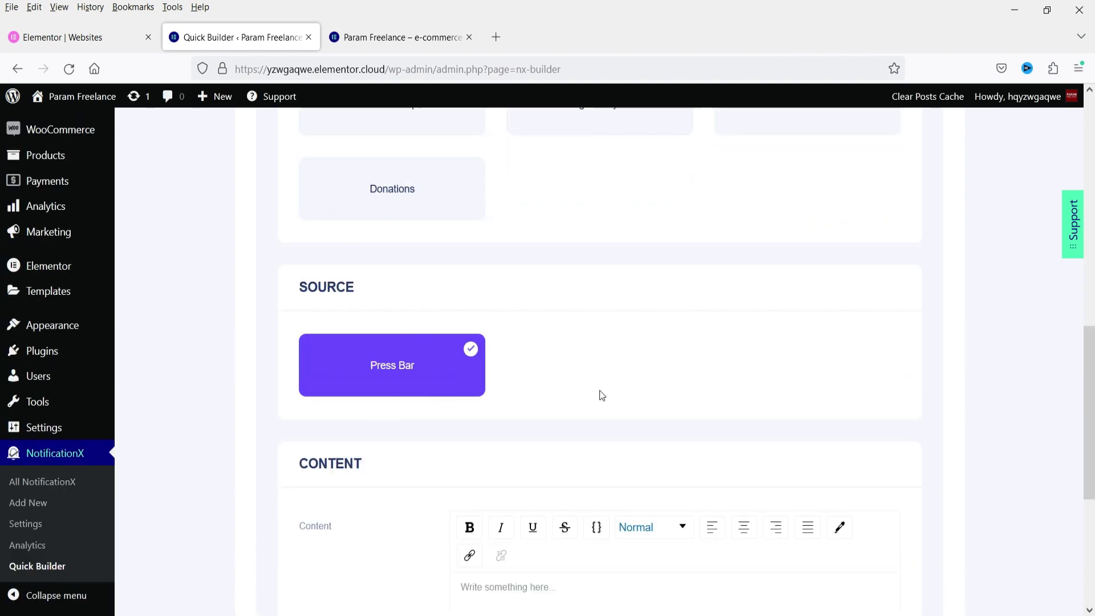
pyautogui.scroll(5, 600, 392)
# Examine the form sources of the Contact Form notification type and try the Flashing Tab and Donations types
pyautogui.click(342, 347)
pyautogui.scroll(-4, 676, 464)
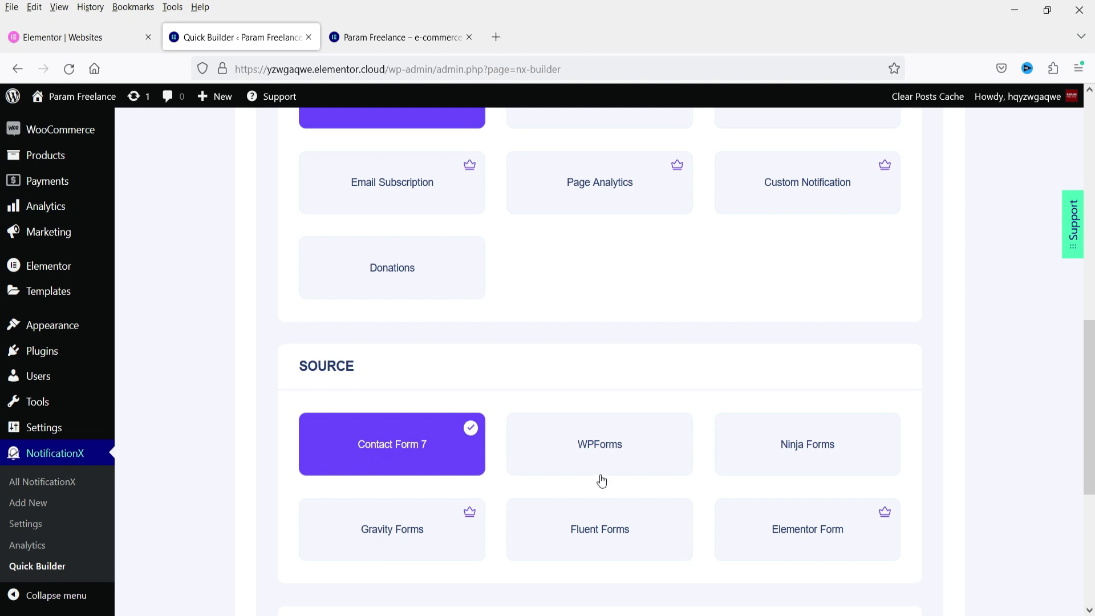
pyautogui.scroll(4, 207, 476)
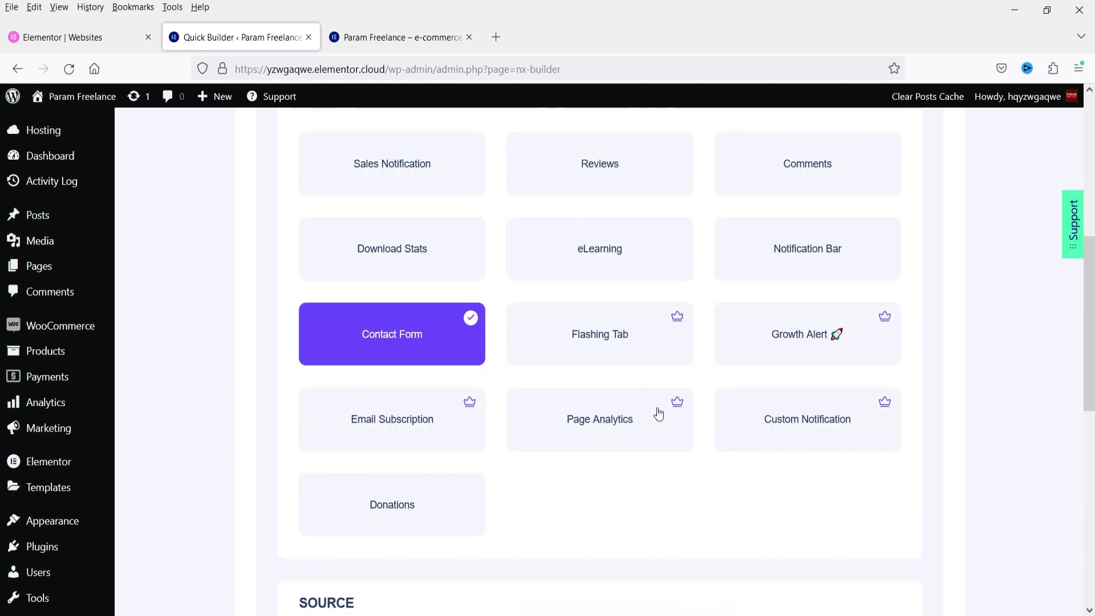
pyautogui.click(633, 356)
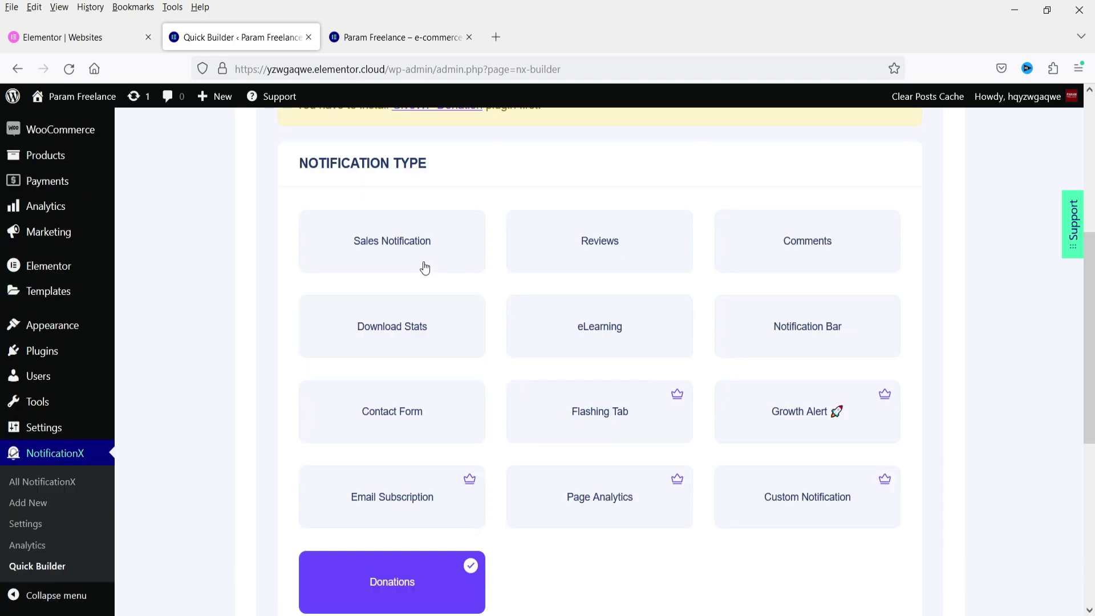
# Set the notification type to Sales Notification with WooCommerce as the source
pyautogui.click(421, 261)
pyautogui.scroll(-4, 253, 344)
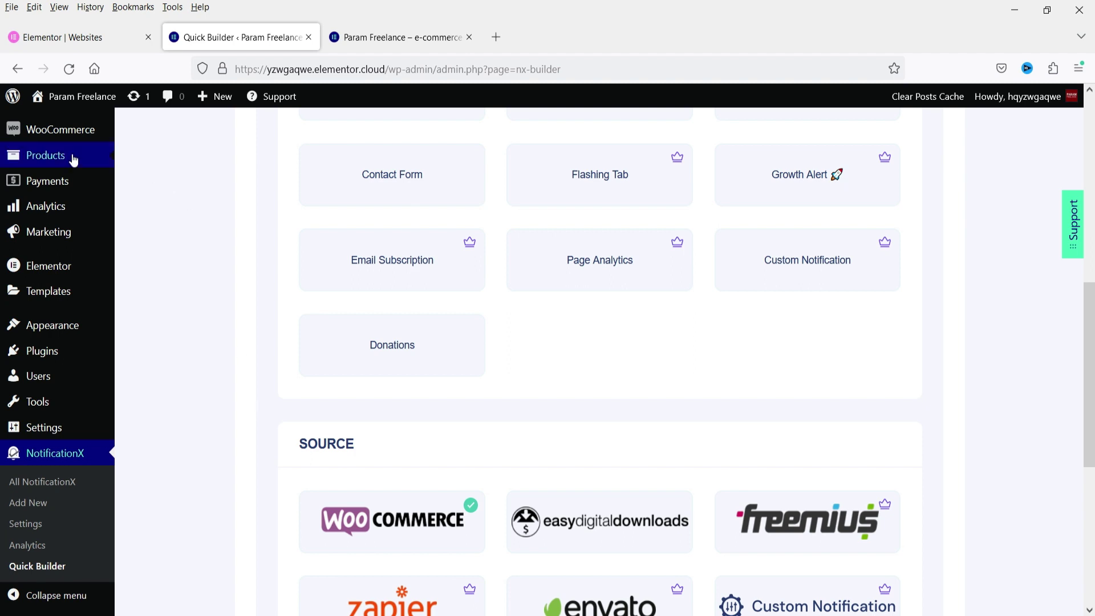
# Open the WooCommerce orders list in a separate browser tab and examine the completed orders
pyautogui.moveTo(64, 131)
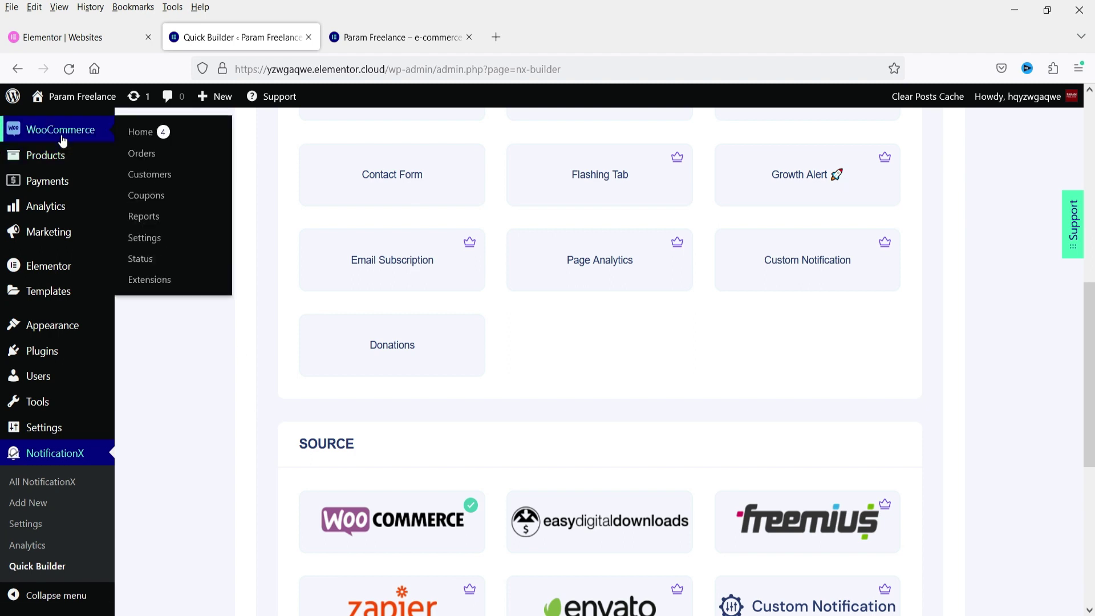
pyautogui.rightClick(142, 154)
pyautogui.click(176, 173)
pyautogui.click(379, 43)
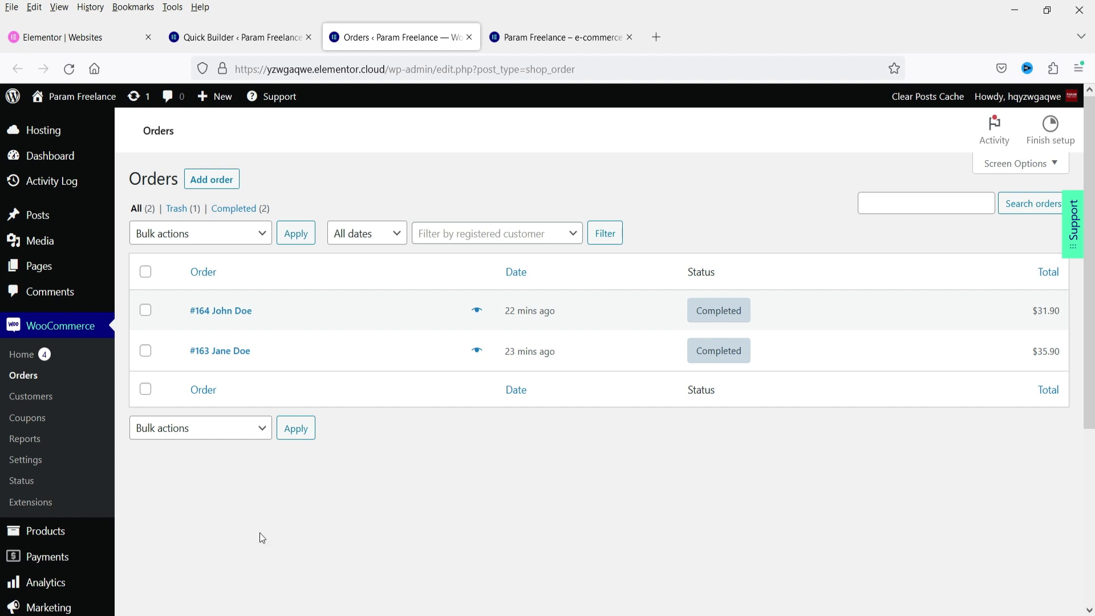
# Return to the Quick Builder, review the notification type and source settings, and proceed to the Design stage
pyautogui.click(239, 38)
pyautogui.scroll(1, 512, 351)
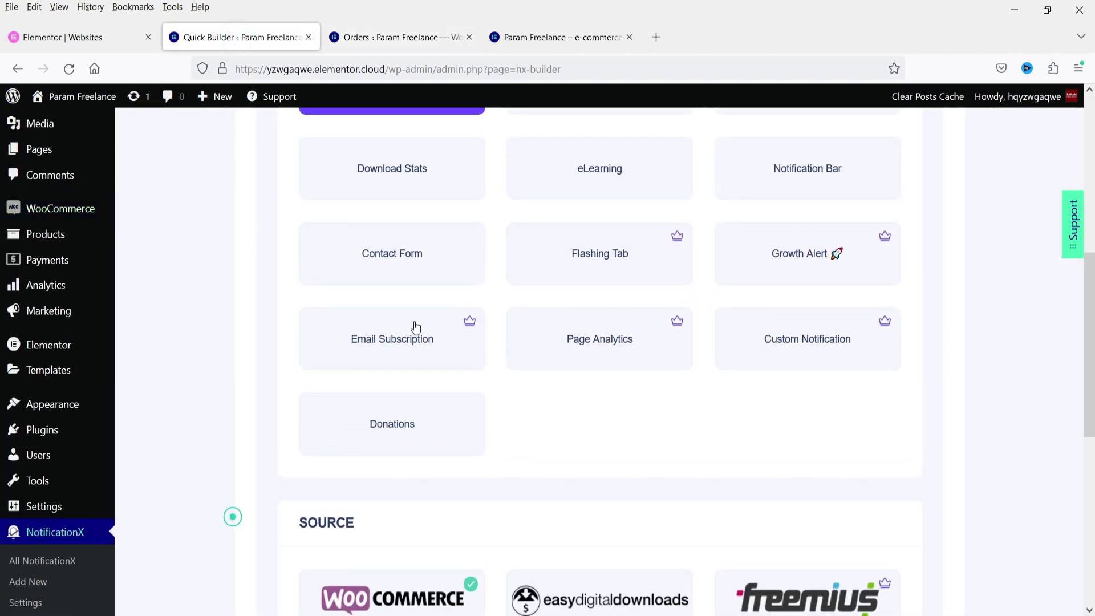
pyautogui.scroll(3, 415, 326)
pyautogui.scroll(-4, 371, 281)
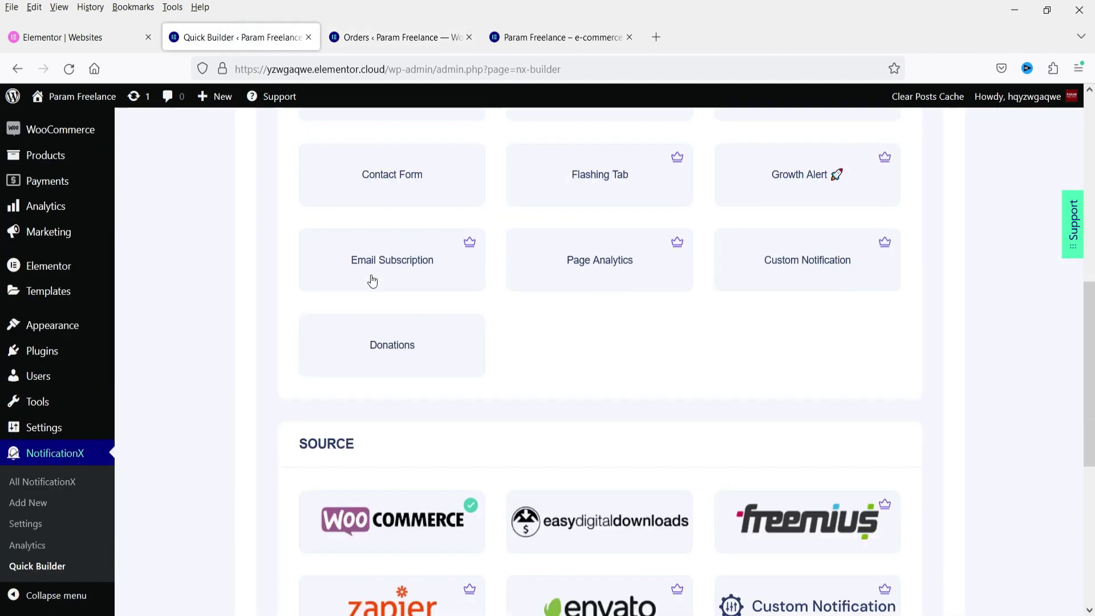
pyautogui.scroll(-1, 416, 459)
pyautogui.scroll(-4, 836, 357)
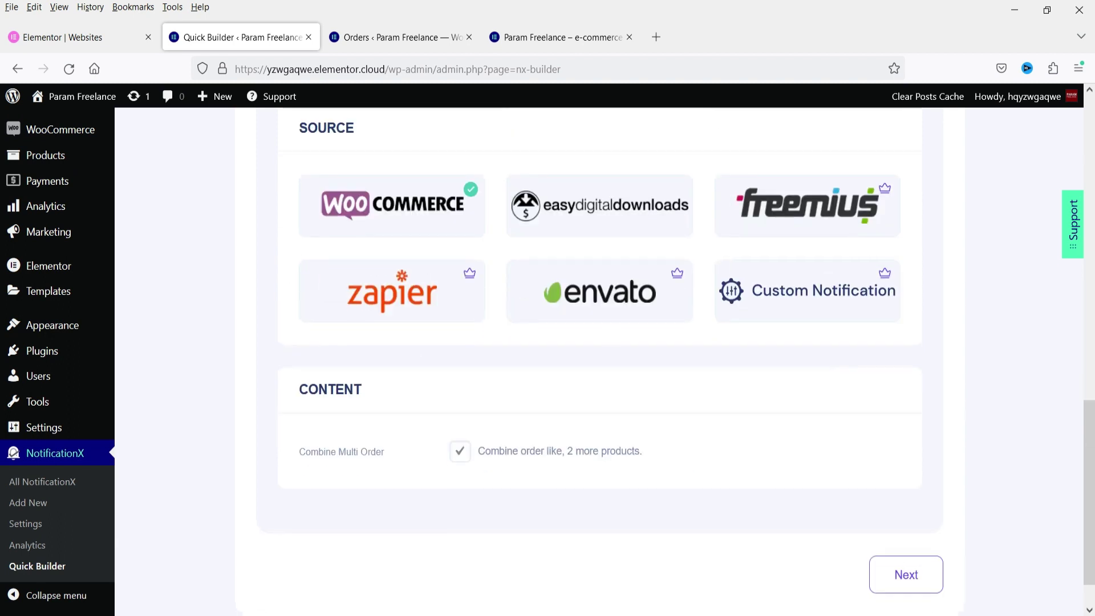
pyautogui.click(905, 577)
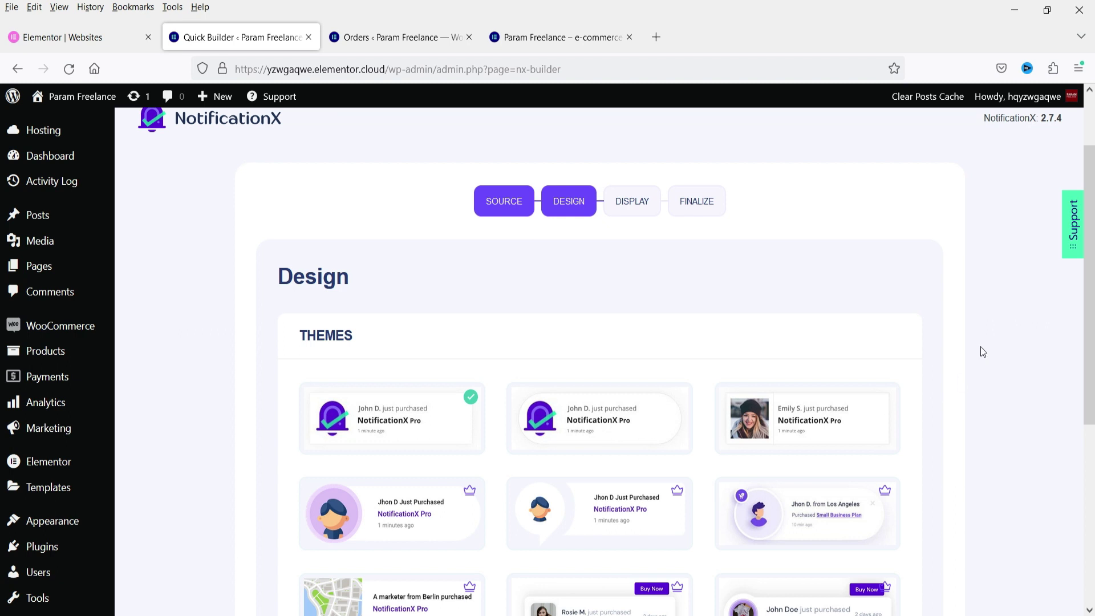
# Choose the free theme with rounded ends and the bell image, and proceed to the Display stage
pyautogui.scroll(-3, 530, 309)
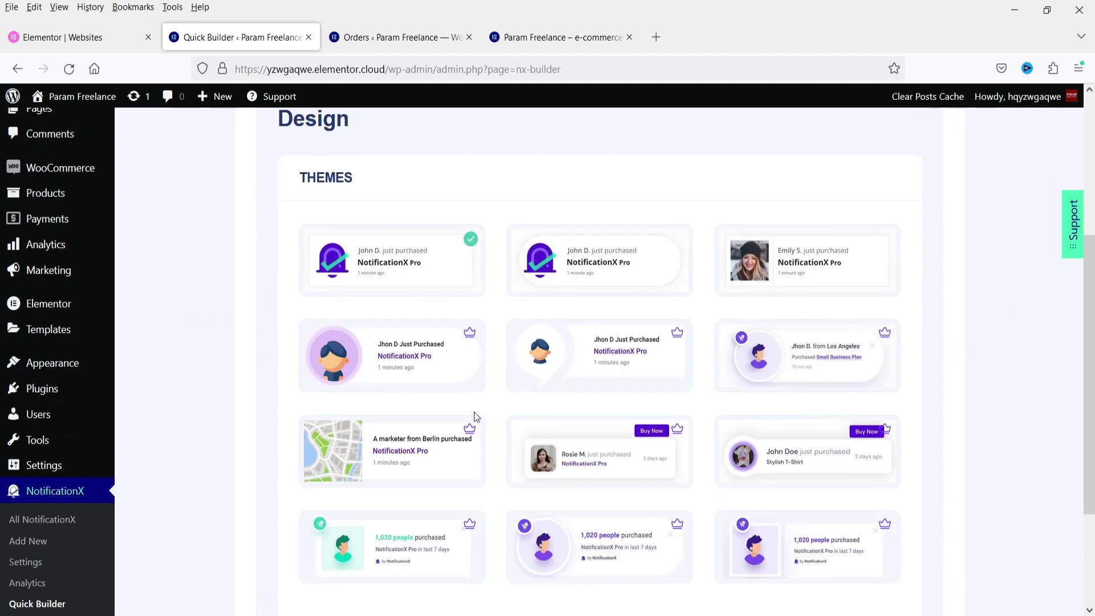
pyautogui.scroll(-3, 687, 316)
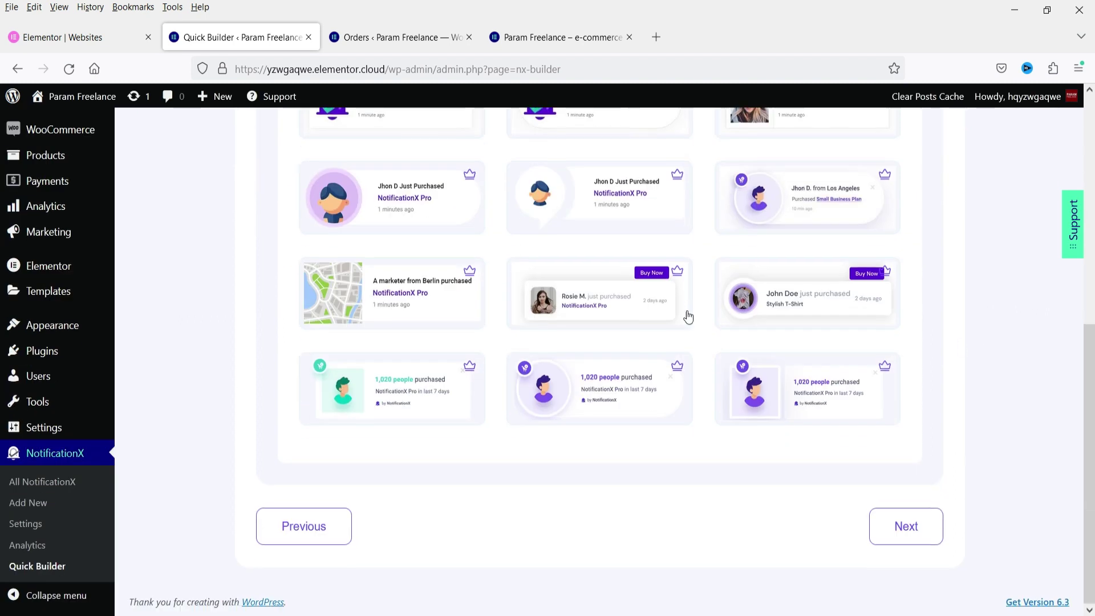
pyautogui.scroll(1, 1003, 404)
pyautogui.scroll(2, 1004, 403)
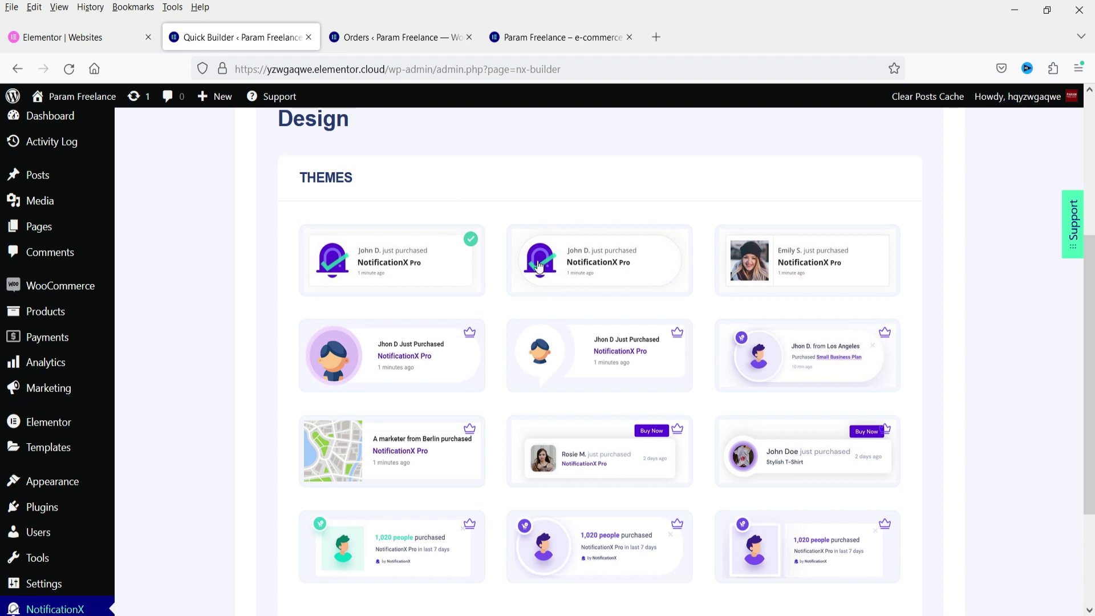
pyautogui.click(600, 274)
pyautogui.scroll(-3, 947, 297)
pyautogui.click(912, 528)
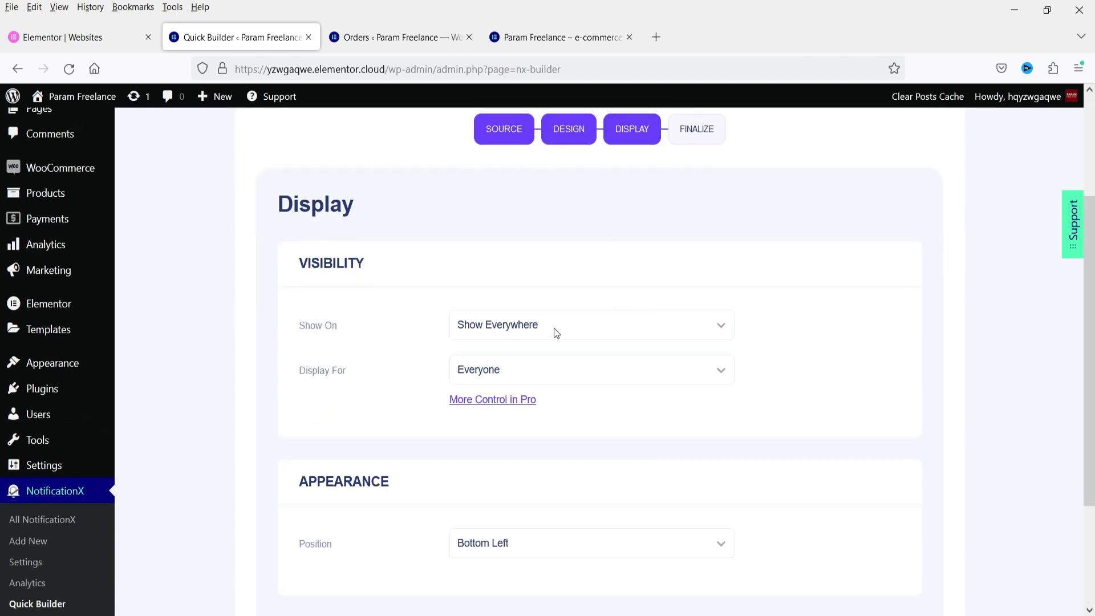
# Try Show On Selected for the notification's visibility, examine its location choices, and restore Show Everywhere
pyautogui.click(554, 329)
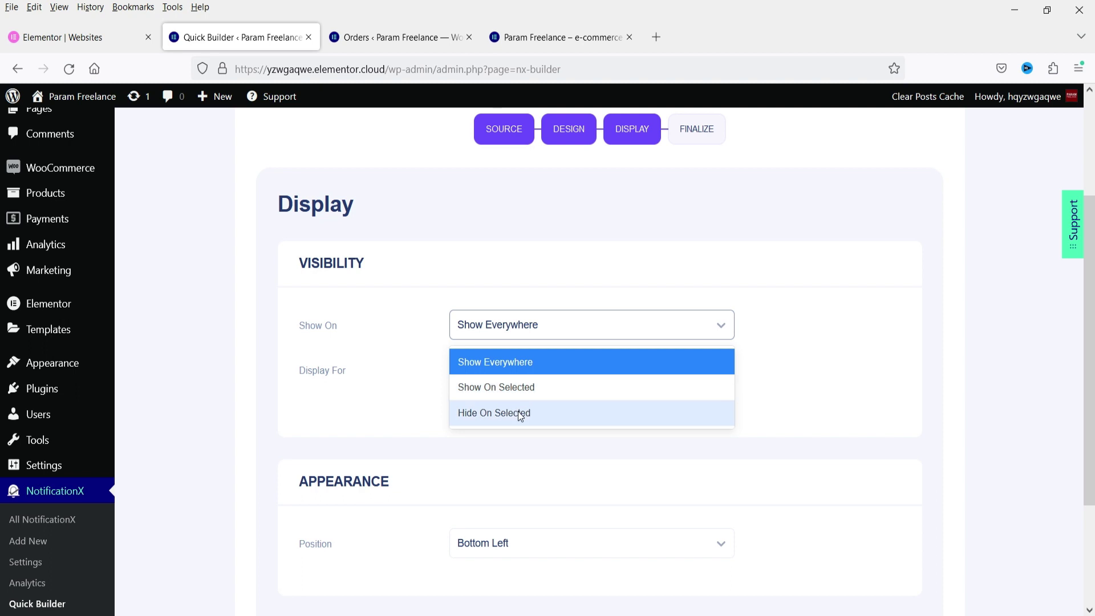
pyautogui.click(550, 387)
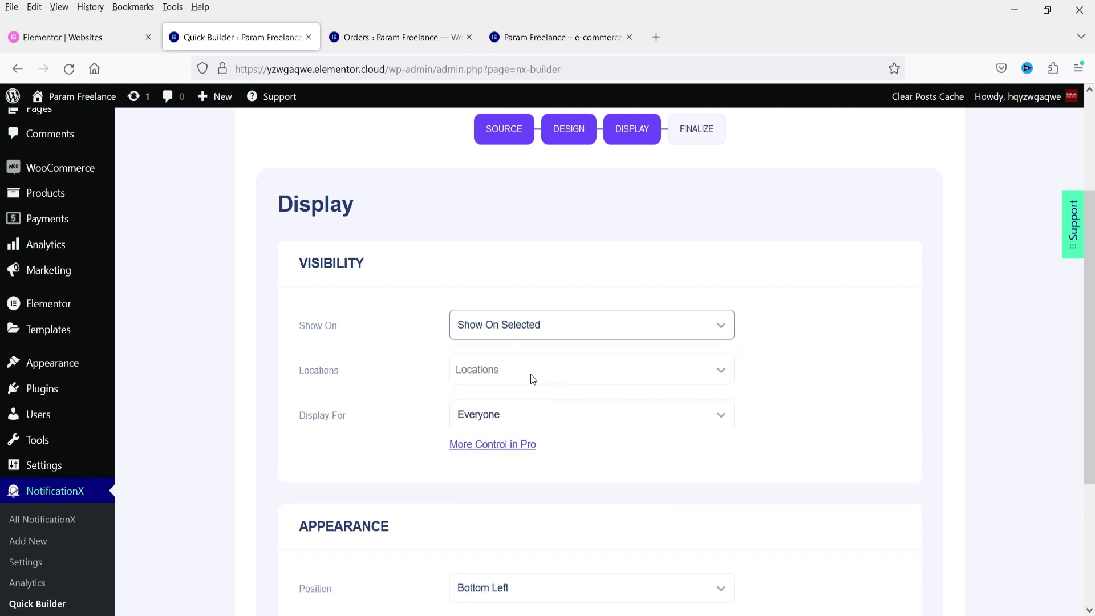
pyautogui.click(530, 374)
pyautogui.scroll(-4, 861, 315)
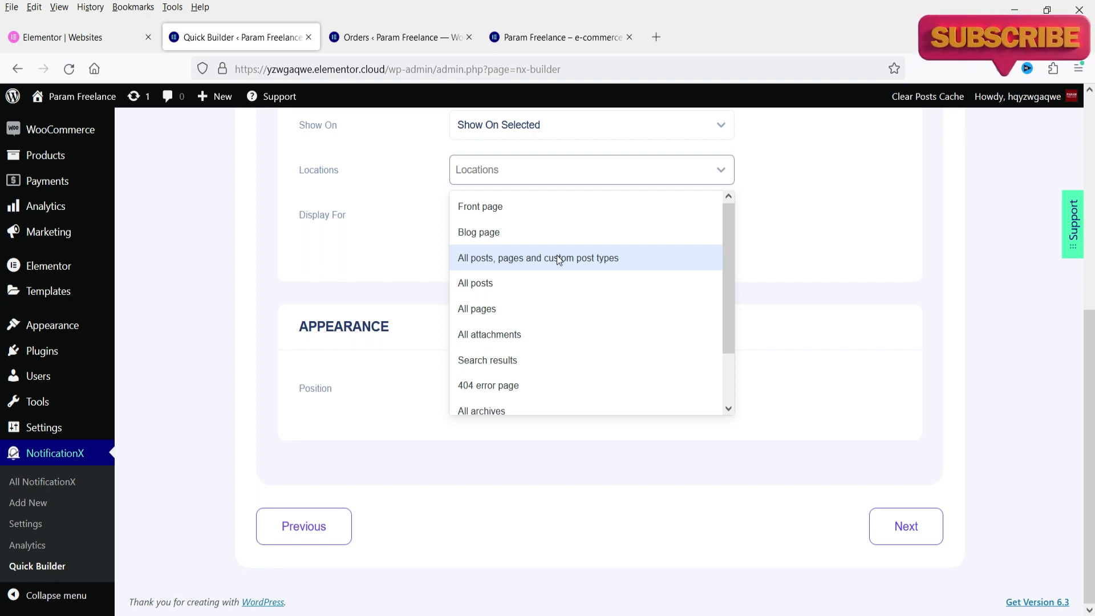
pyautogui.click(541, 126)
pyautogui.click(536, 160)
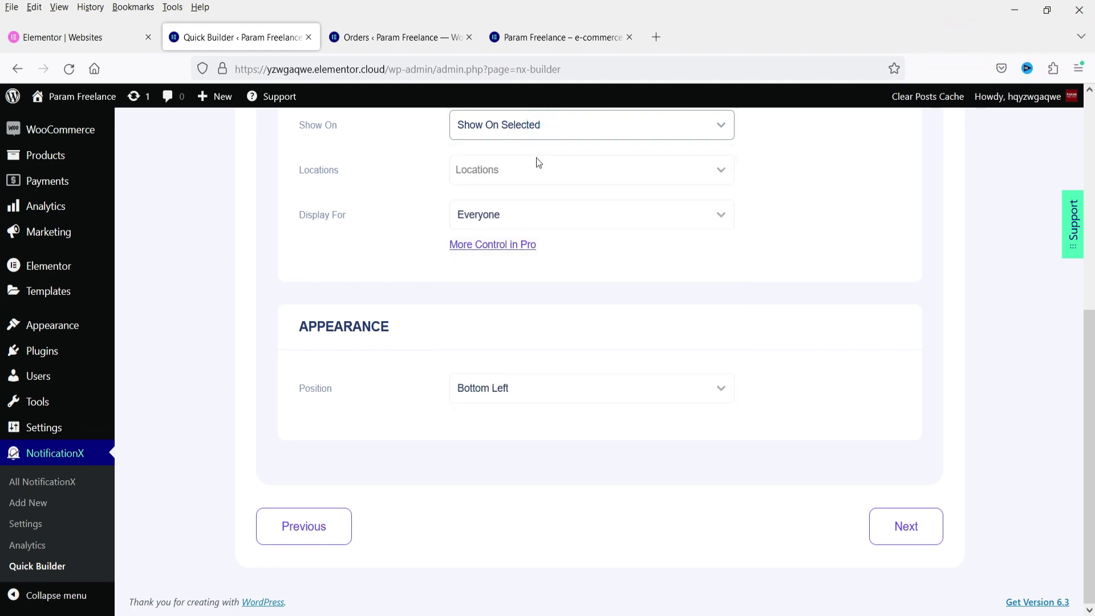
# Keep the notification displayed for Everyone, proceed to the Finalize stage and publish it
pyautogui.click(636, 212)
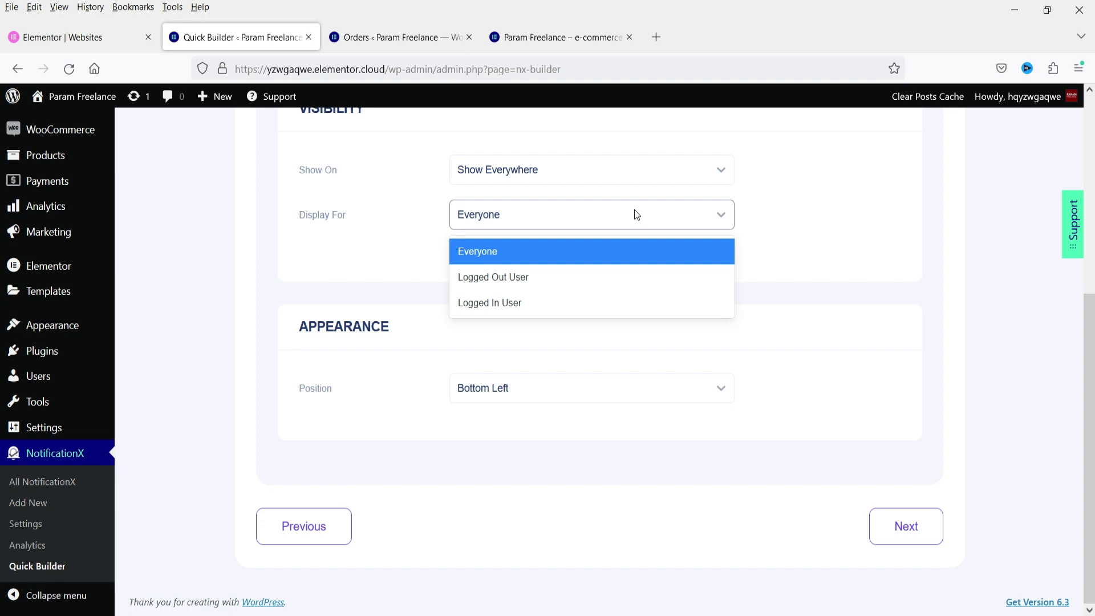
pyautogui.click(541, 256)
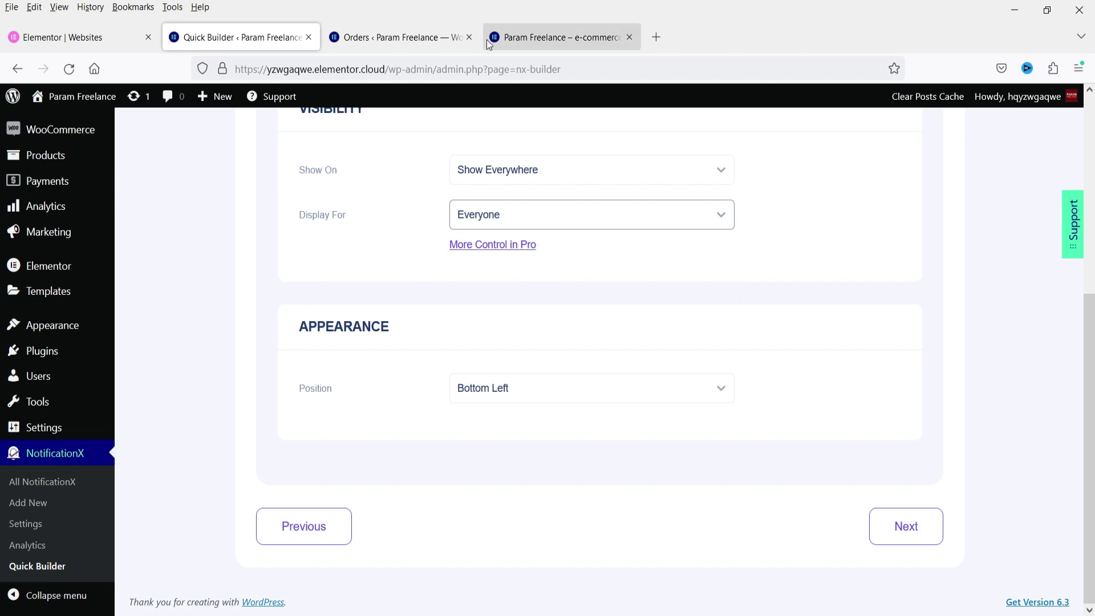
pyautogui.click(902, 538)
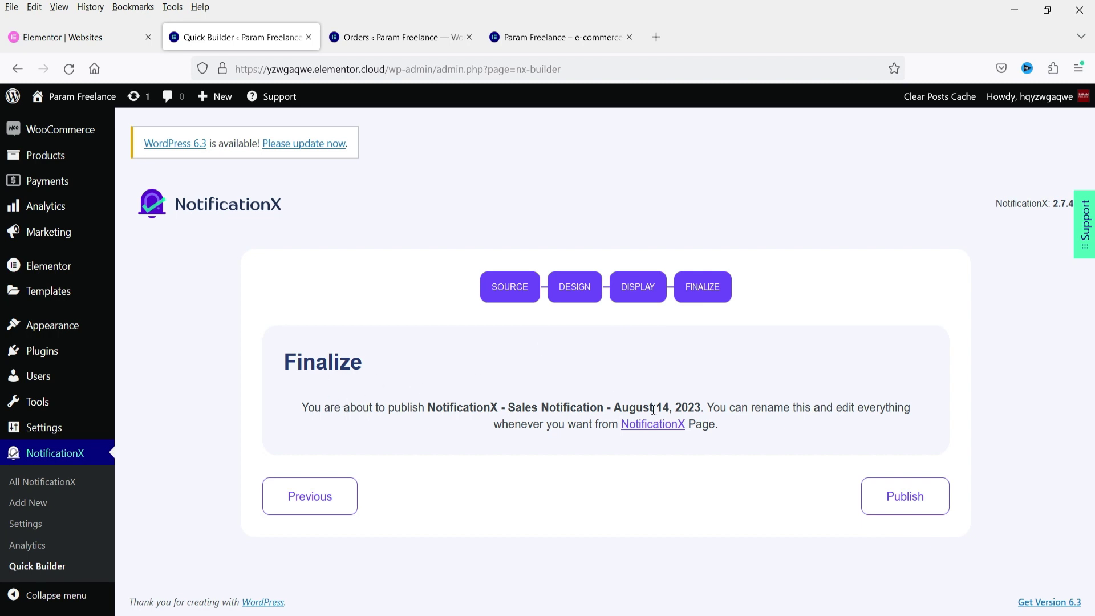
pyautogui.click(902, 508)
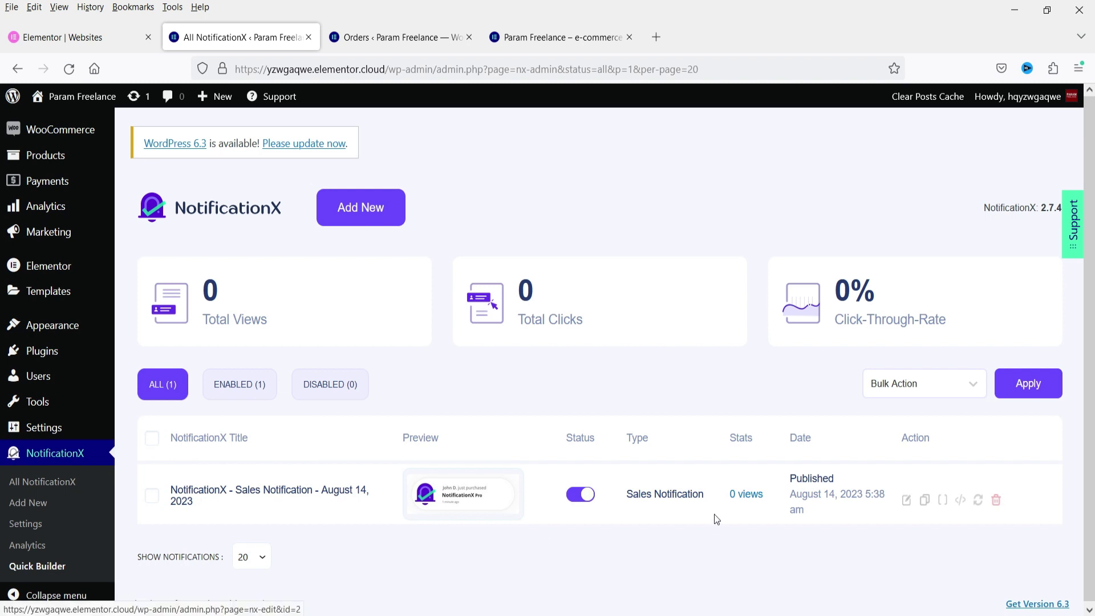
# Reload the store's home page and compare the sales popup with the WooCommerce orders
pyautogui.scroll(-1, 642, 399)
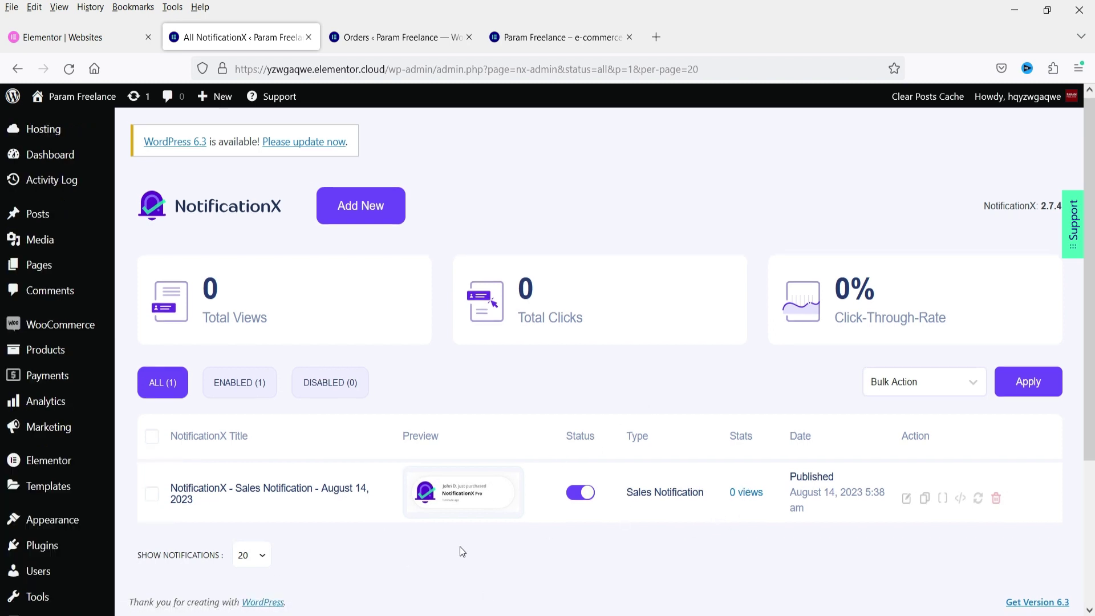
pyautogui.click(542, 37)
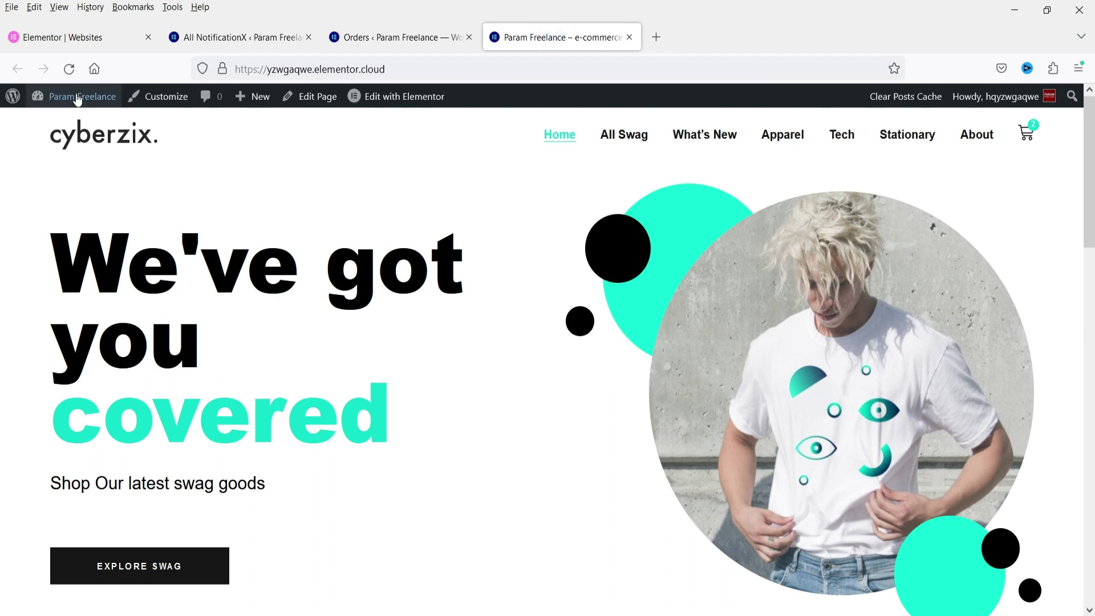
pyautogui.click(69, 68)
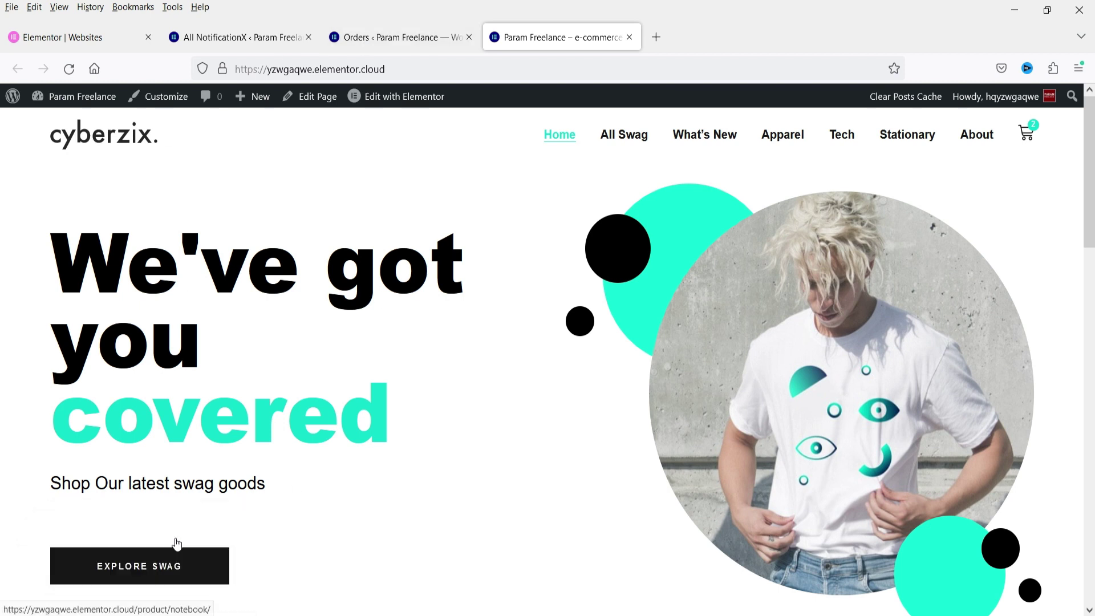
pyautogui.click(382, 37)
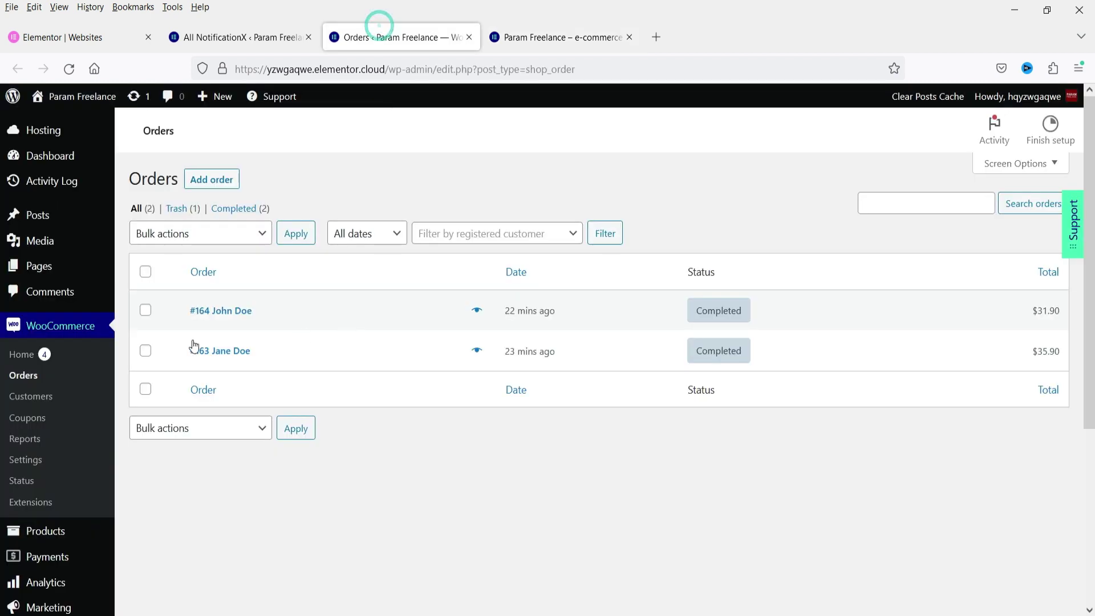
pyautogui.click(525, 38)
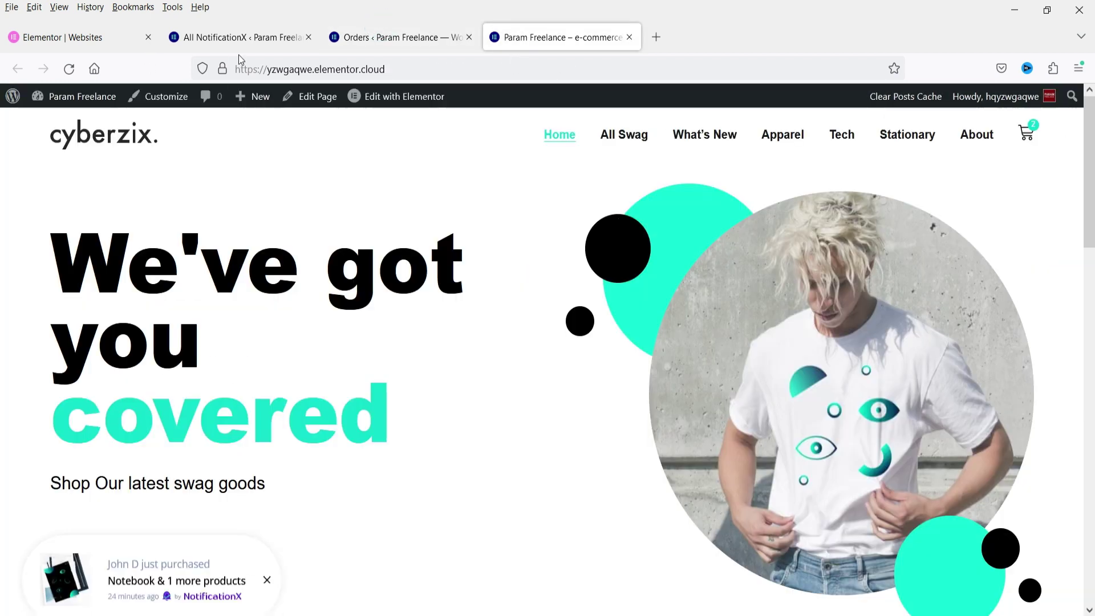
# Open the published sales notification for editing and change its title to "WooCommerce 1"
pyautogui.click(239, 37)
pyautogui.scroll(-3, 627, 282)
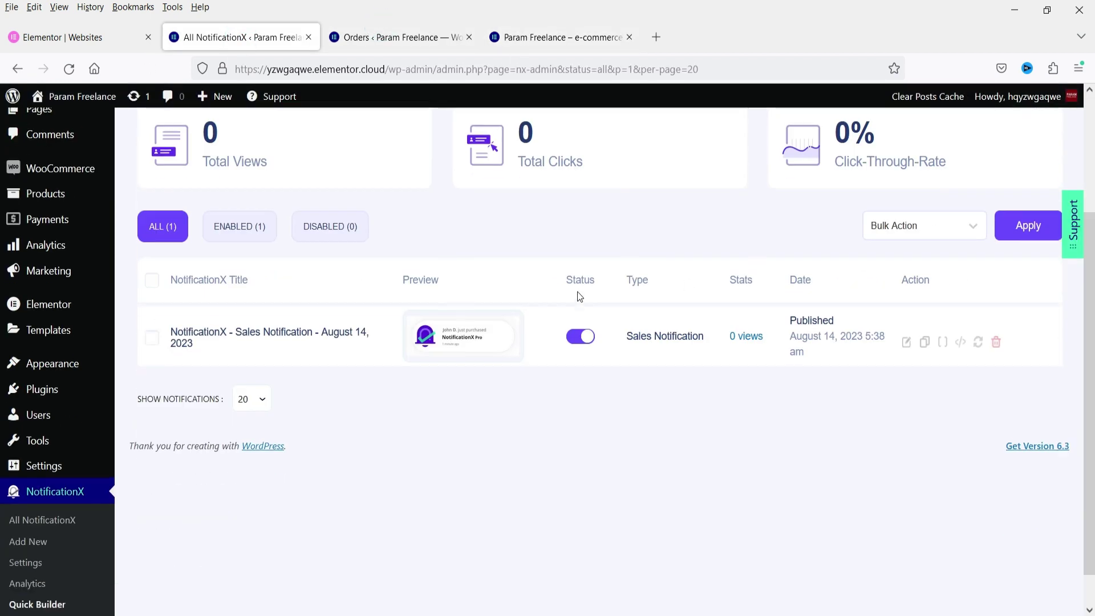
pyautogui.click(264, 342)
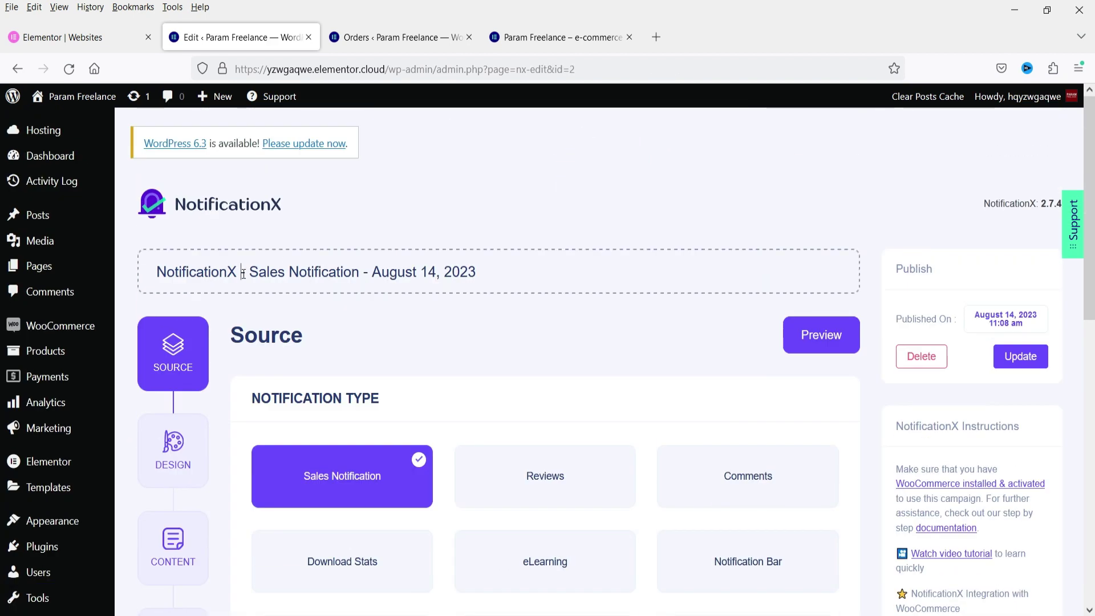
pyautogui.tripleClick(243, 272)
pyautogui.write('W')
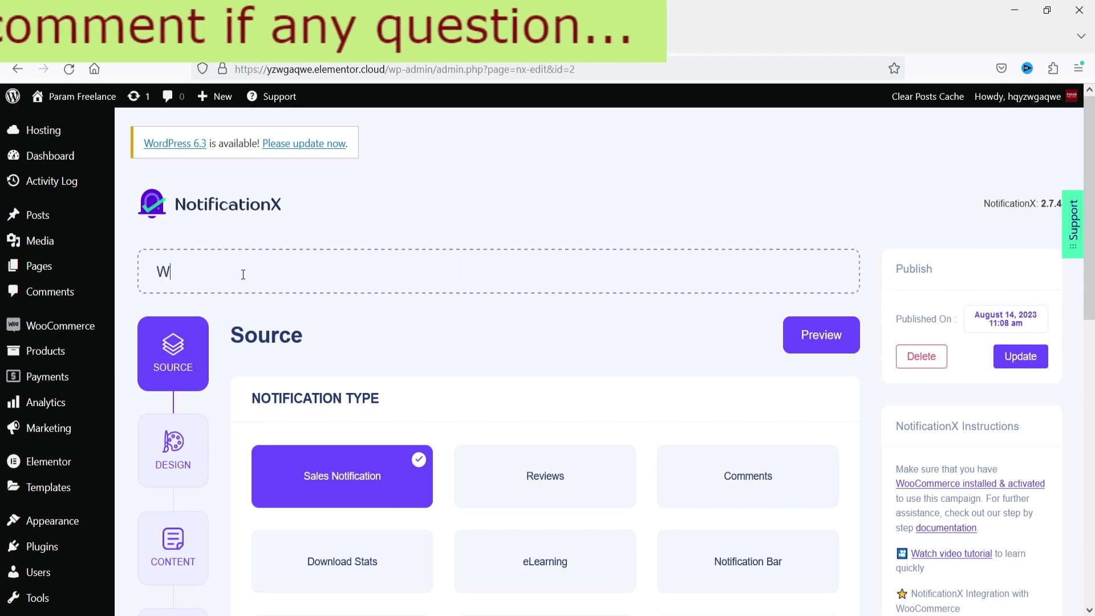
pyautogui.write('ooCommerce 1')
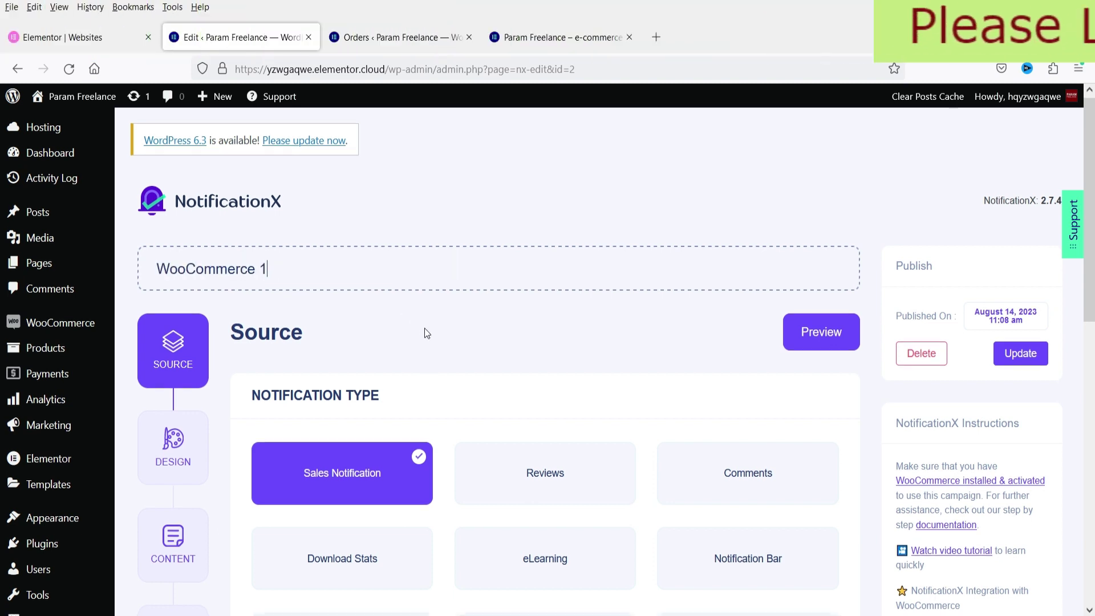
# Examine the notification's design themes and its content template options
pyautogui.scroll(-4, 424, 327)
pyautogui.click(169, 225)
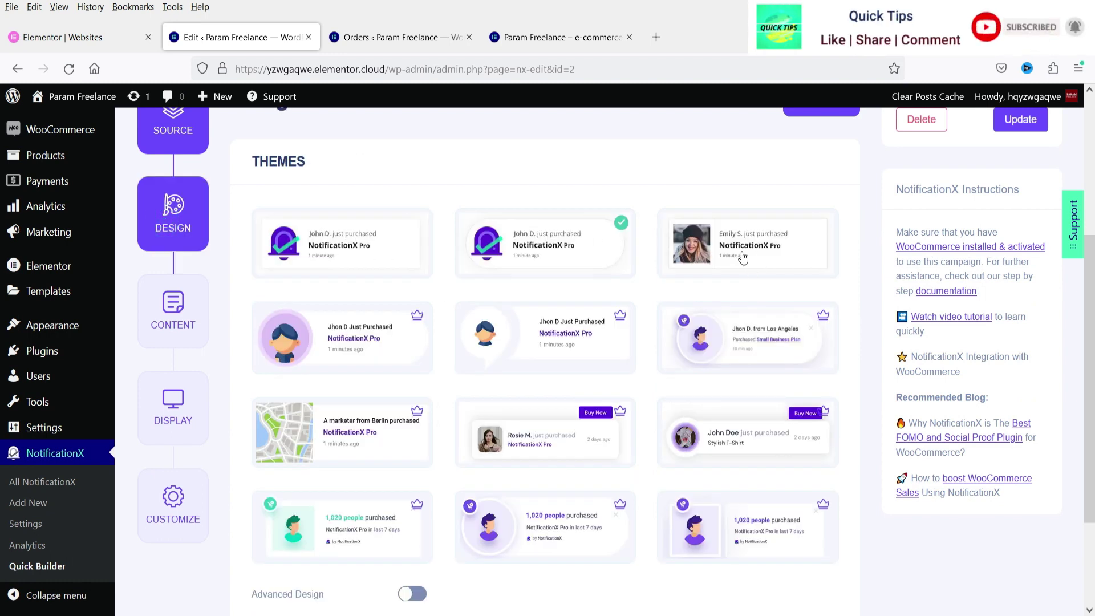
pyautogui.click(185, 323)
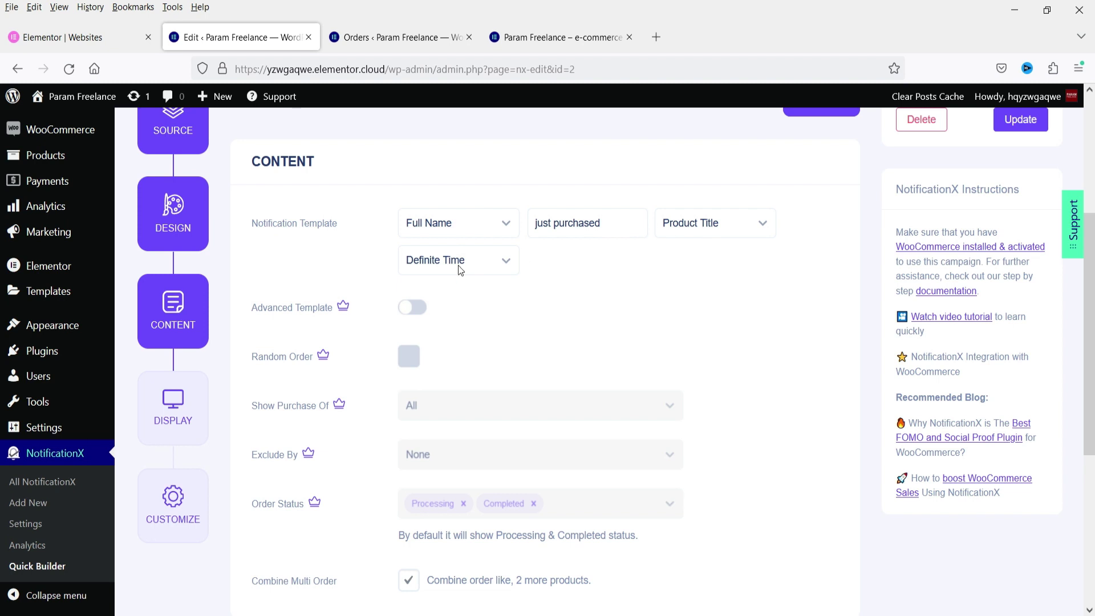
# Check the store's home page for how the sales popup presents its content
pyautogui.click(541, 36)
pyautogui.scroll(-5, 355, 246)
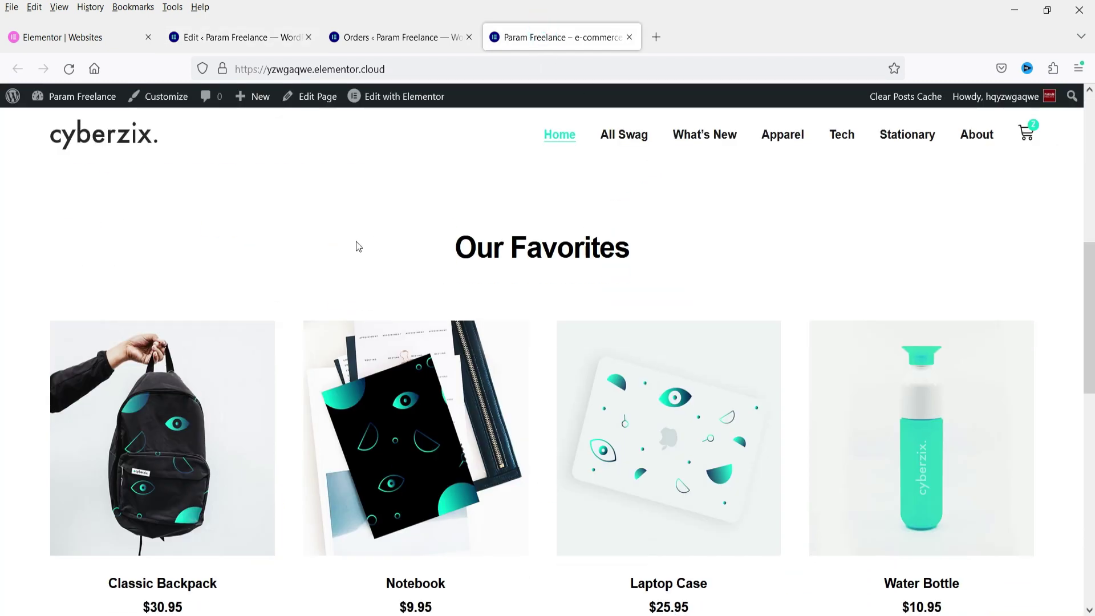
pyautogui.scroll(2, 45, 485)
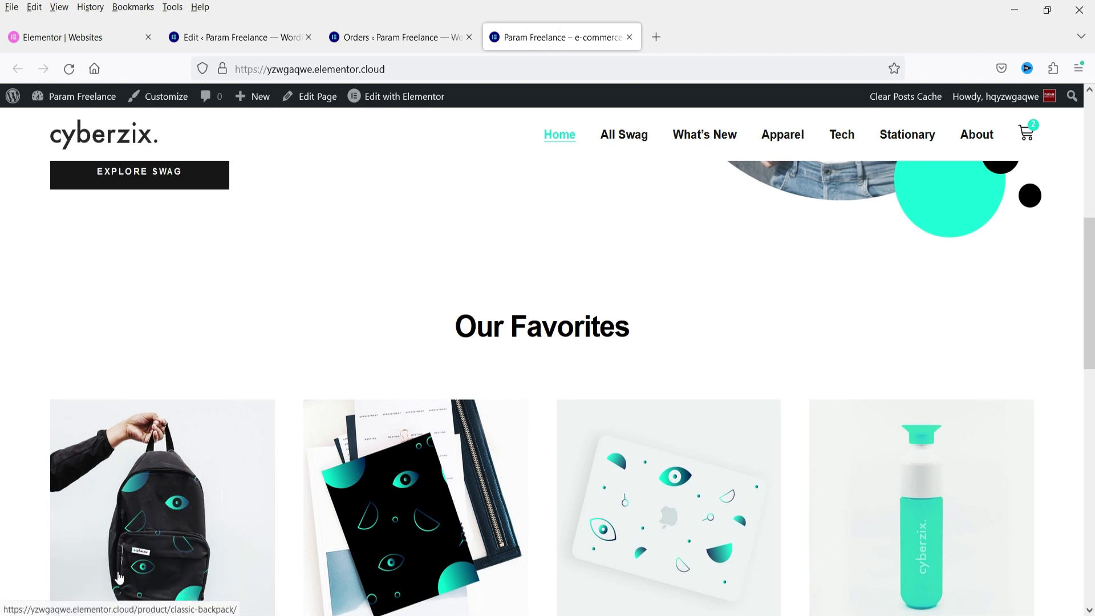
# Set the time part of the notification template to Custom with the text "Today"
pyautogui.click(248, 45)
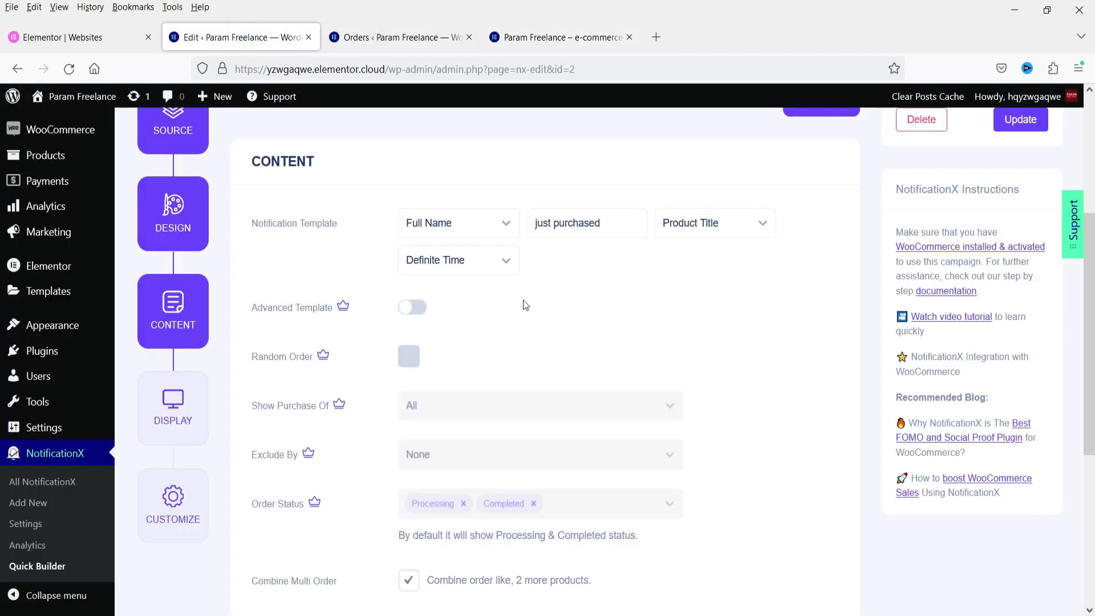
pyautogui.click(450, 268)
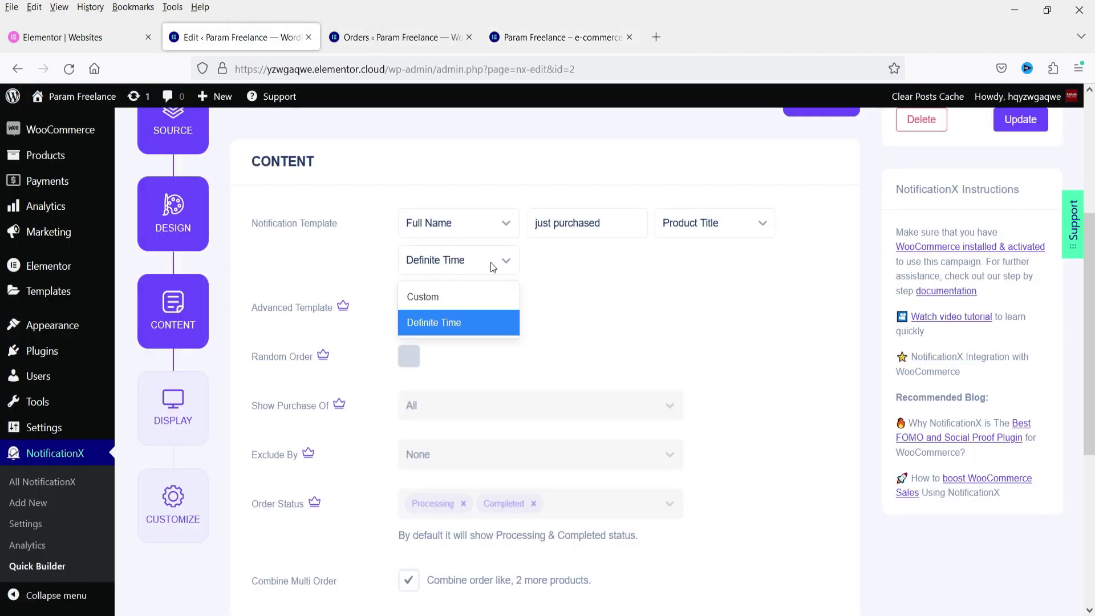
pyautogui.click(471, 297)
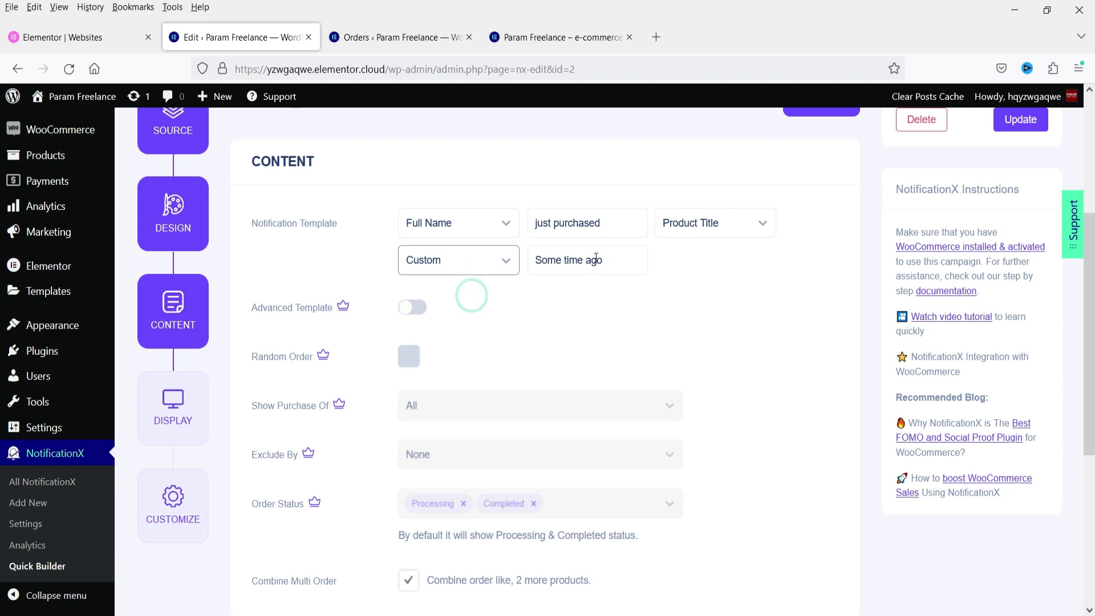
pyautogui.tripleClick(619, 264)
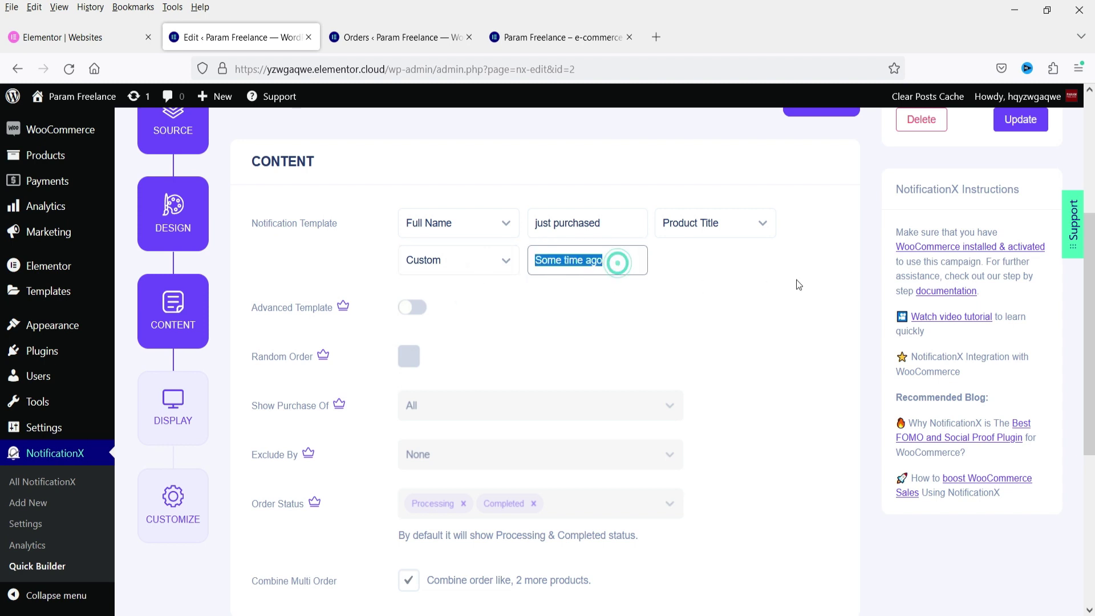
pyautogui.write('Today')
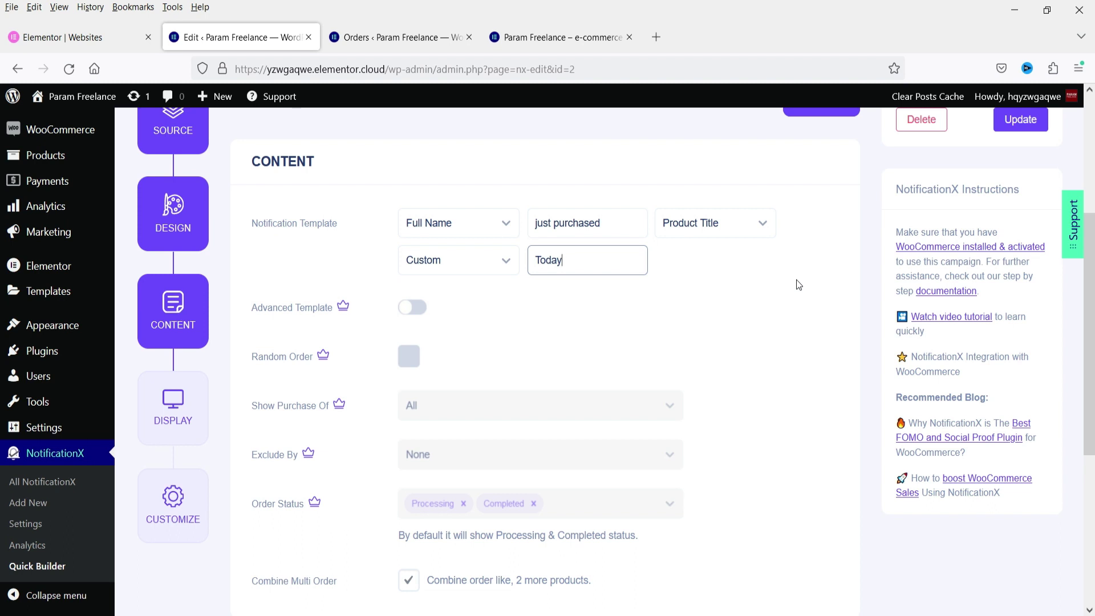
# Try the Custom option for the product part of the notification template and restore Product Title
pyautogui.click(717, 224)
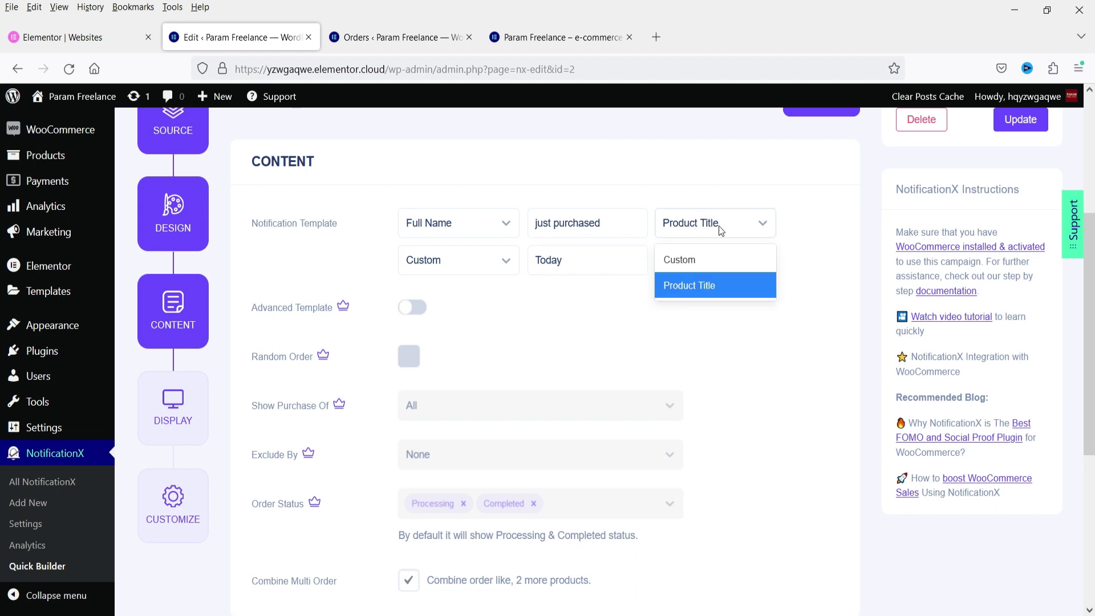
pyautogui.click(720, 262)
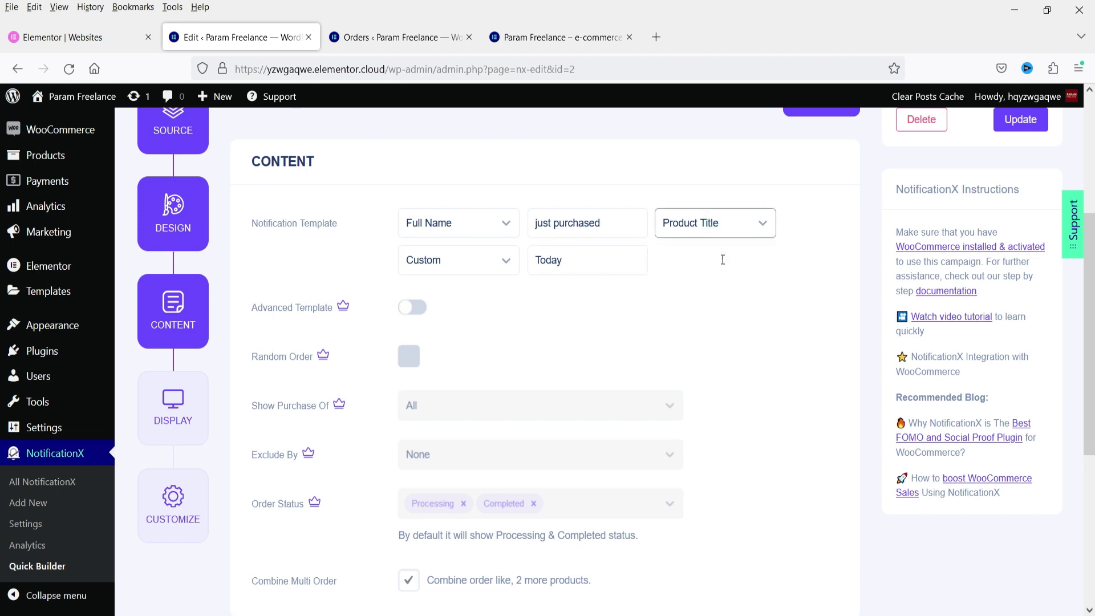
pyautogui.click(726, 228)
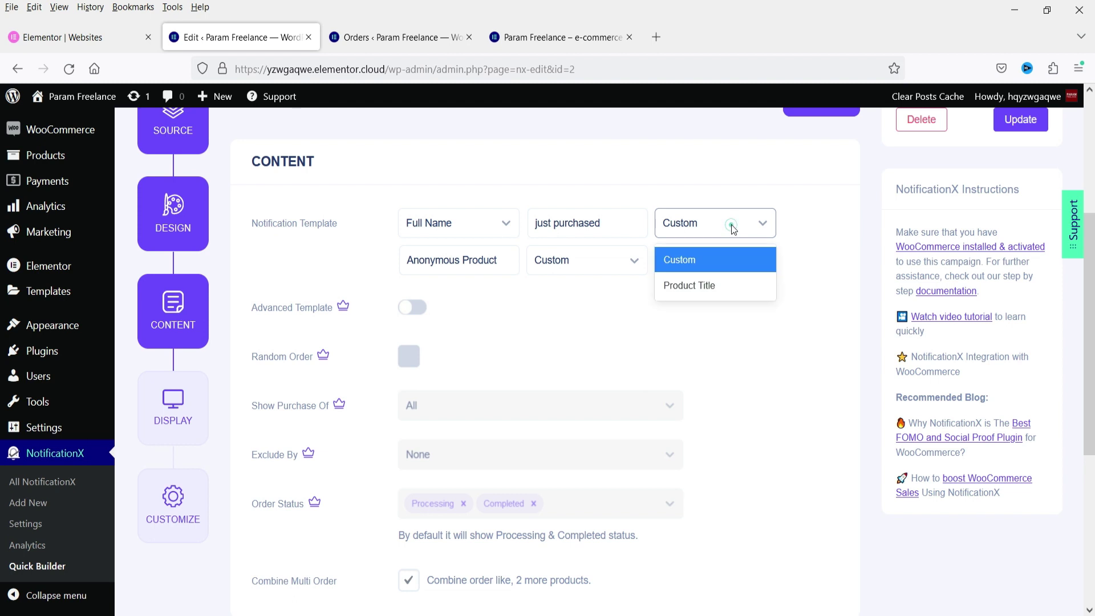
pyautogui.click(722, 287)
# Turn off the default image in the display settings and check the image source options against the storefront popup
pyautogui.scroll(-3, 408, 368)
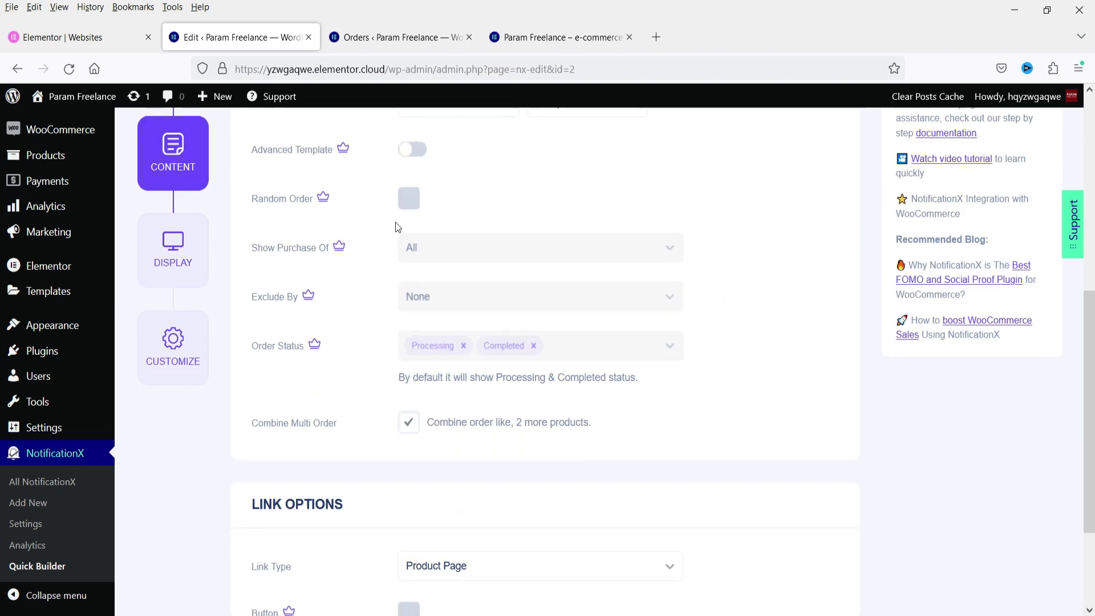
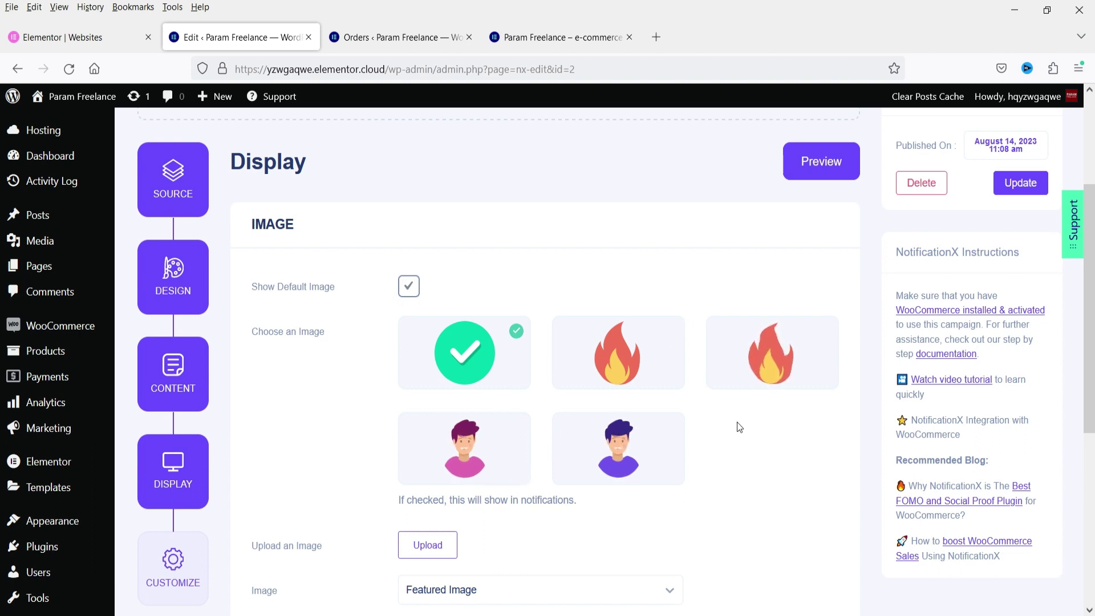
pyautogui.click(406, 288)
pyautogui.click(483, 329)
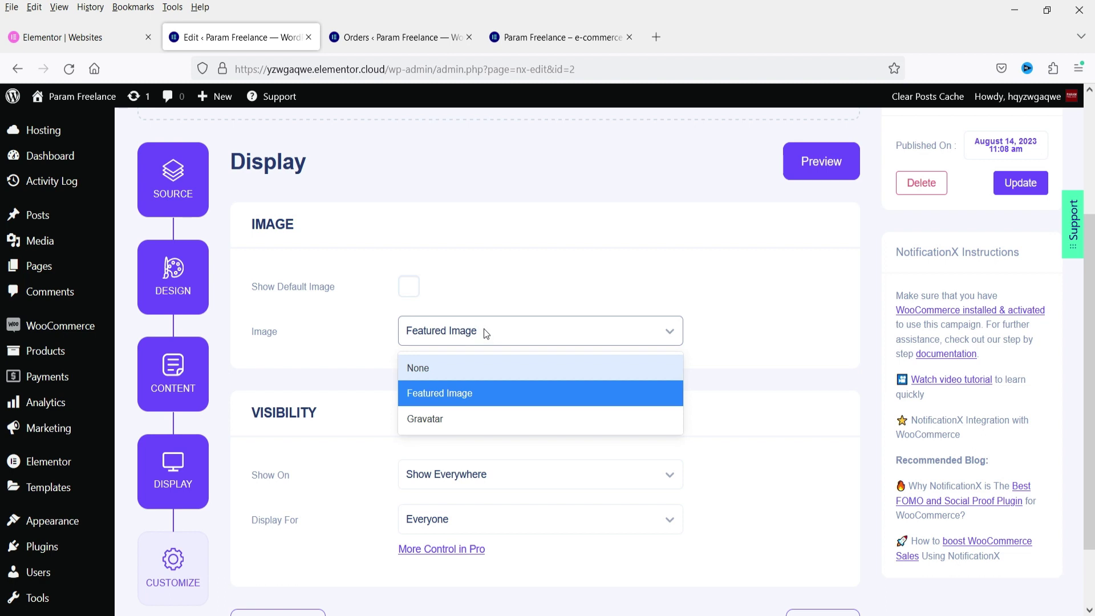
pyautogui.click(540, 38)
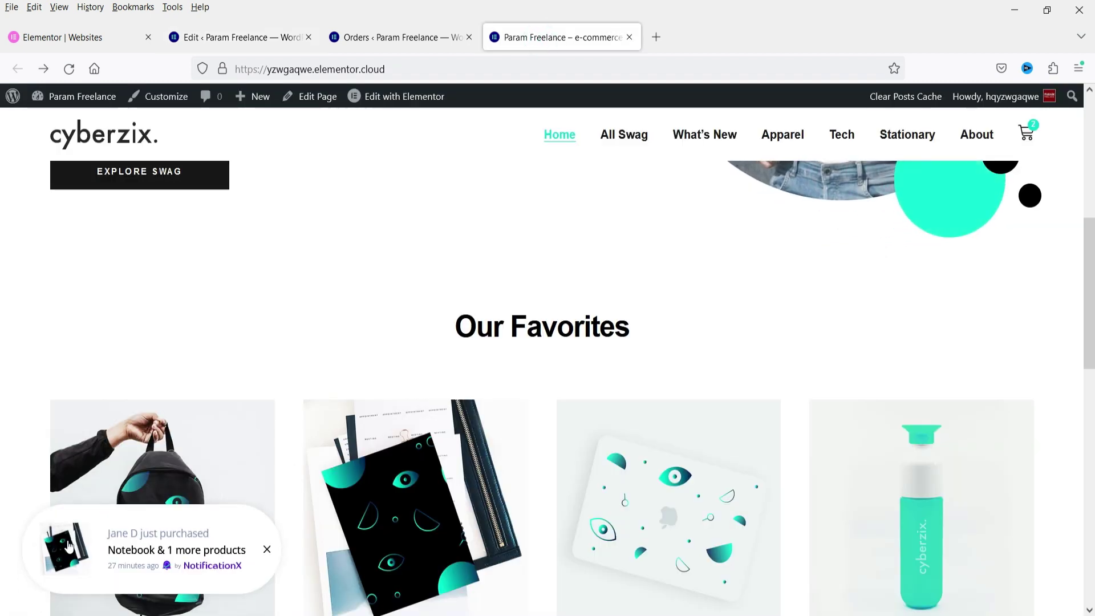
pyautogui.click(227, 44)
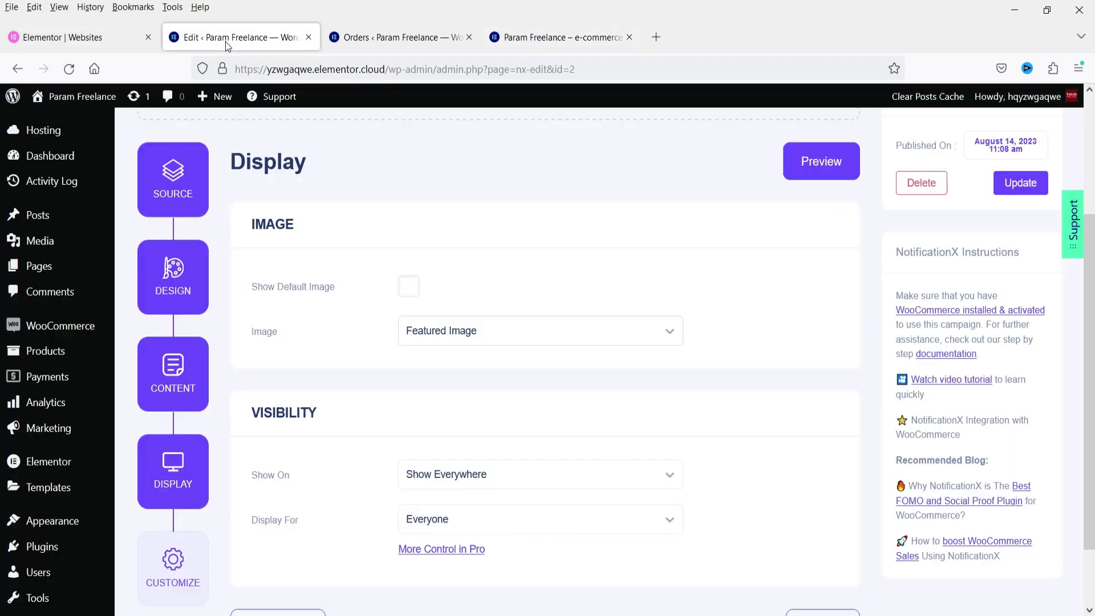
# Examine the position options in the notification's customization settings and compare them with the popup on the storefront
pyautogui.scroll(-3, 227, 342)
pyautogui.click(173, 570)
pyautogui.scroll(4, 586, 352)
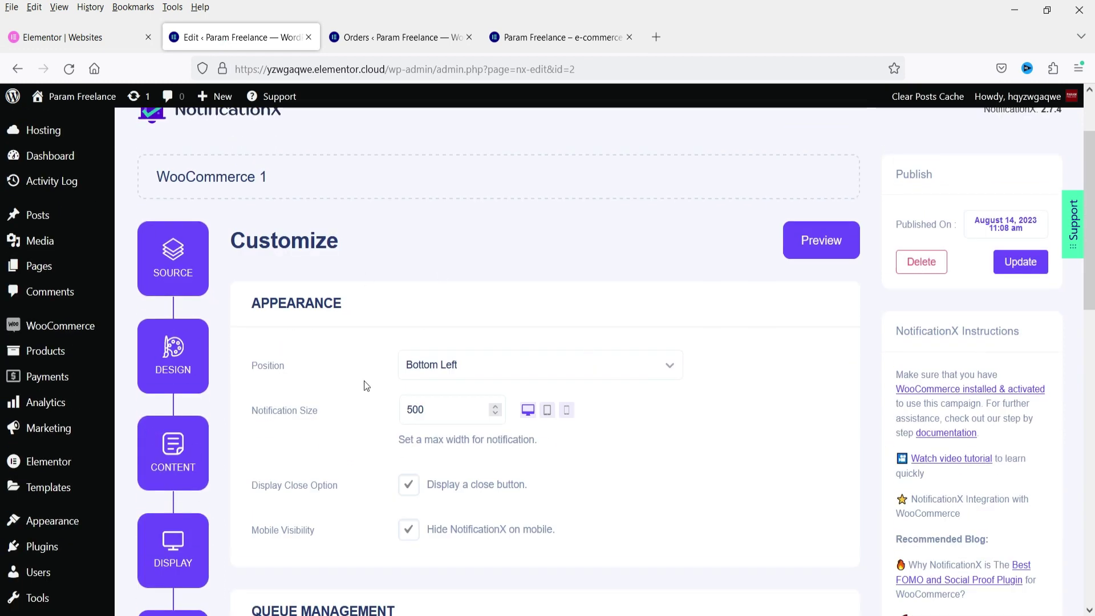
pyautogui.click(439, 365)
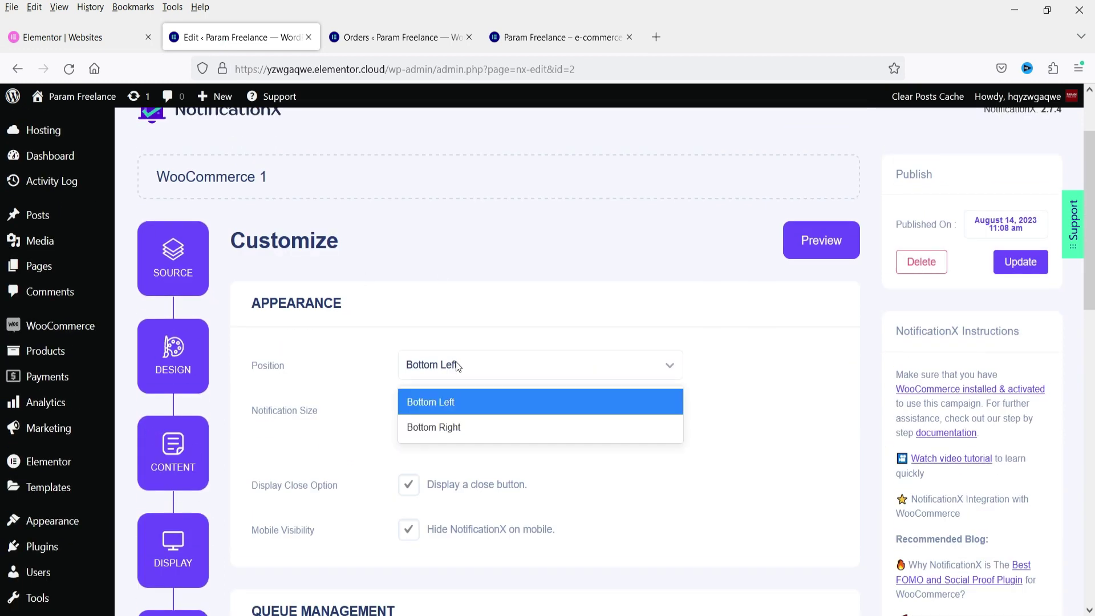
pyautogui.click(570, 43)
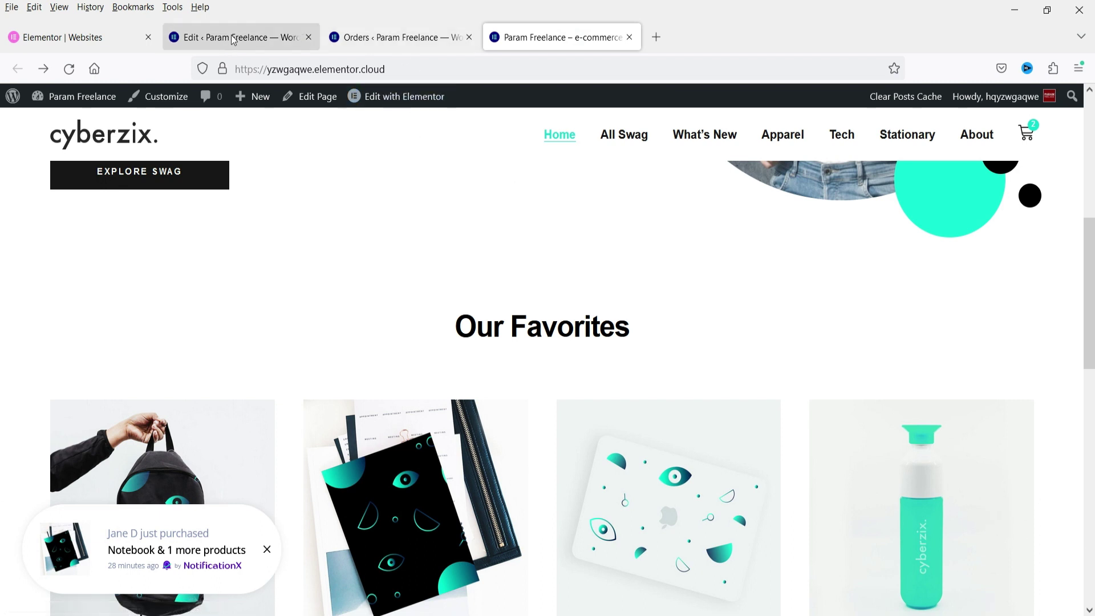
pyautogui.click(234, 40)
# Examine the per-device notification size, close button and mobile visibility options, checking the popup on the storefront
pyautogui.scroll(-3, 650, 343)
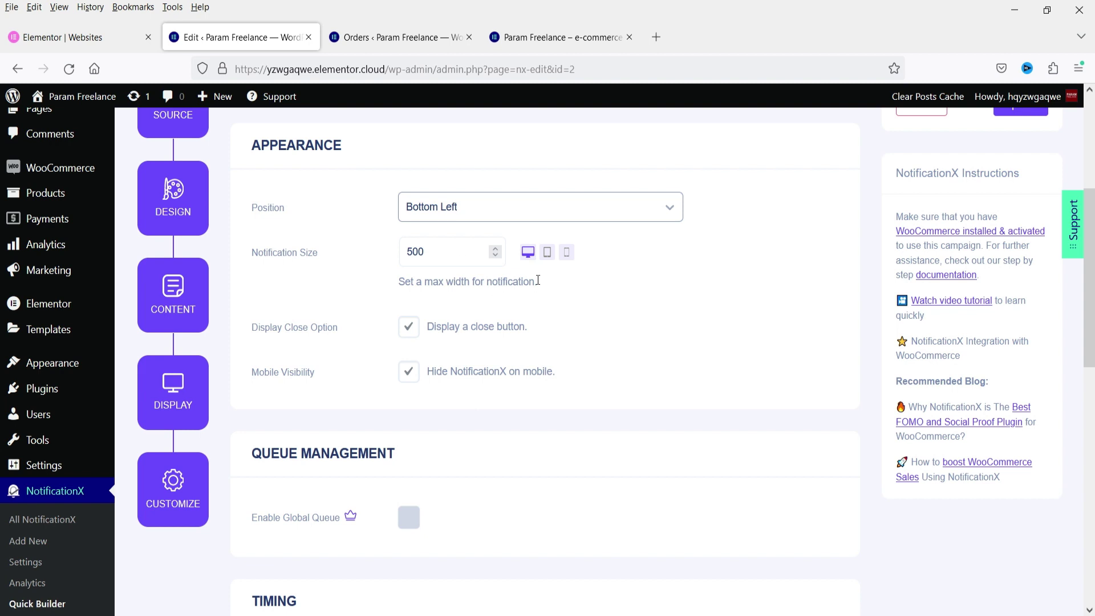
pyautogui.click(546, 253)
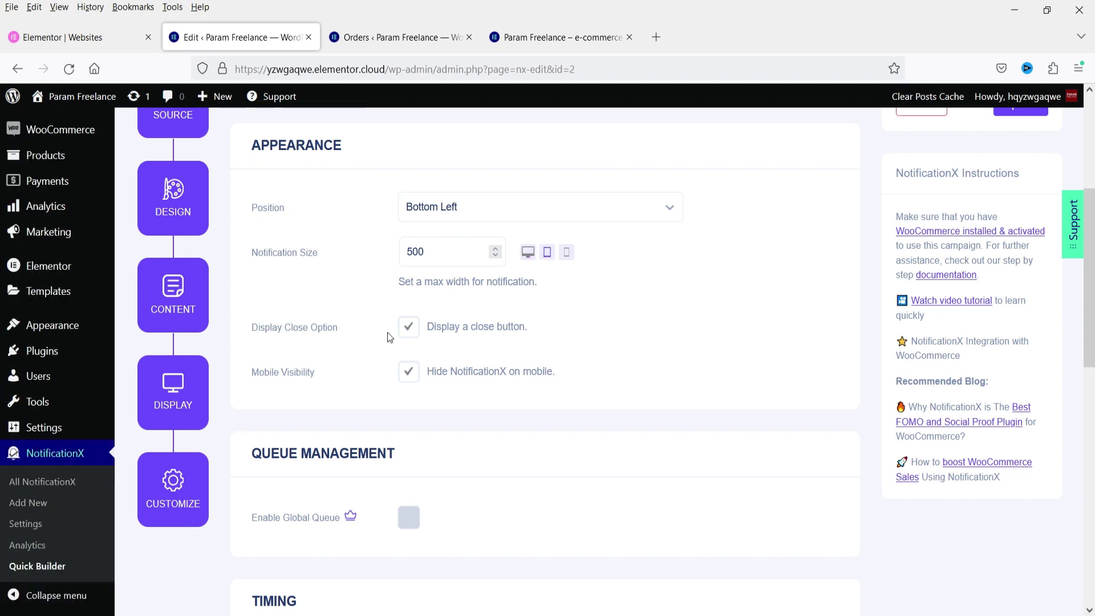
pyautogui.click(525, 44)
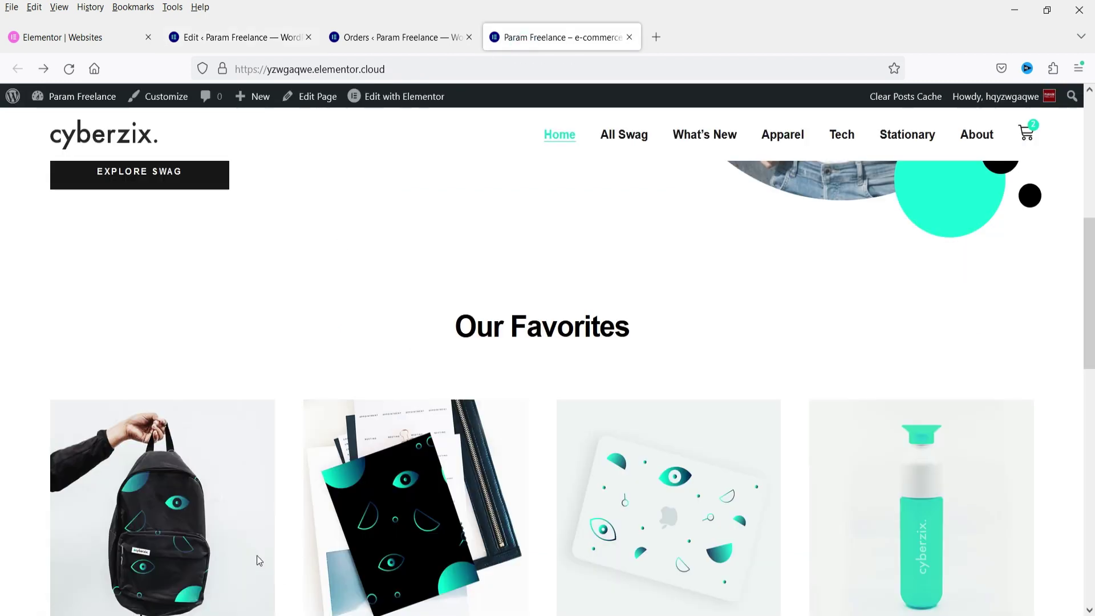
pyautogui.click(210, 39)
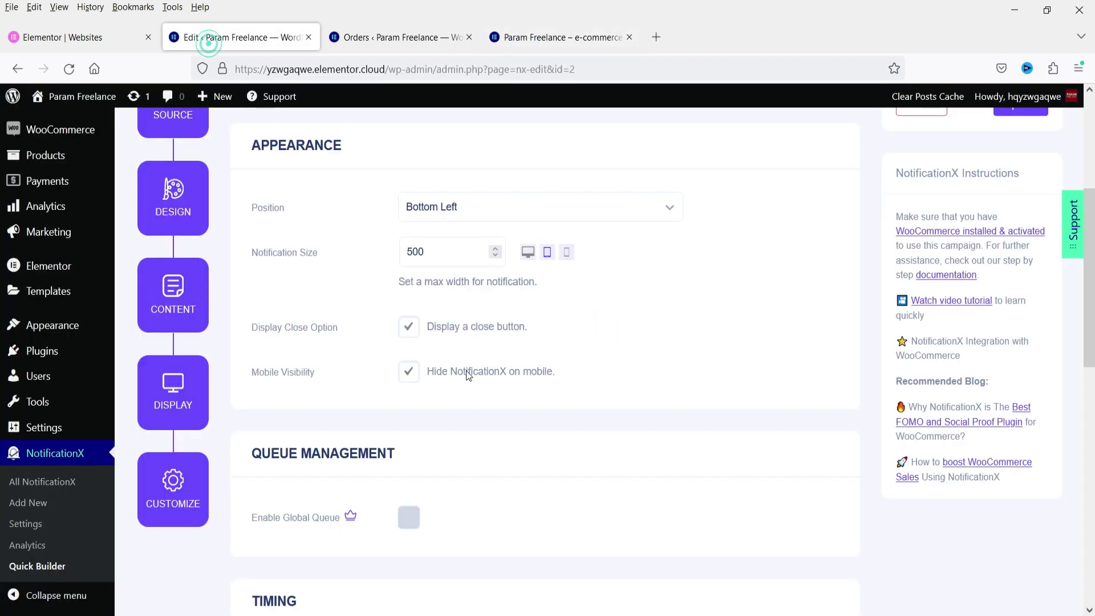
pyautogui.click(408, 381)
# Examine the notification's timing settings and check the popup's delay and duration on the storefront
pyautogui.scroll(-3, 529, 376)
pyautogui.scroll(-6, 351, 372)
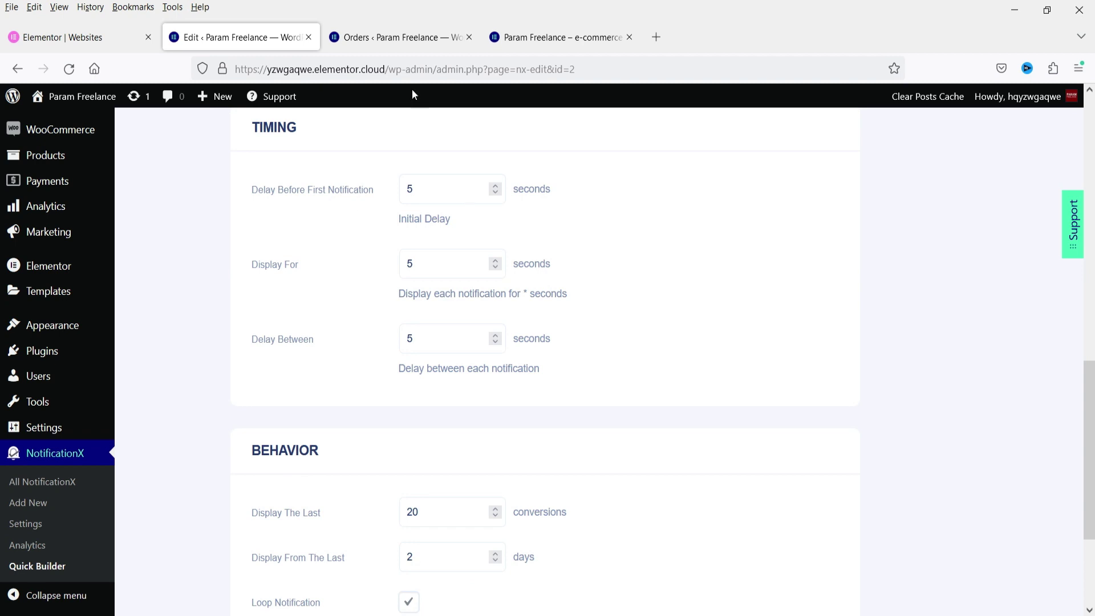
pyautogui.click(555, 40)
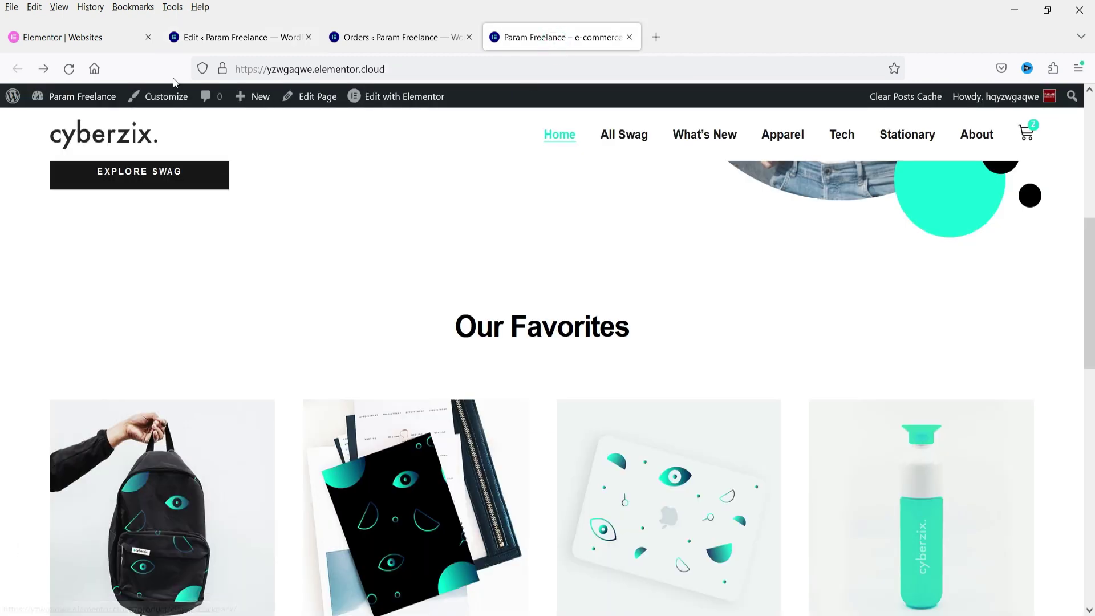
pyautogui.click(228, 34)
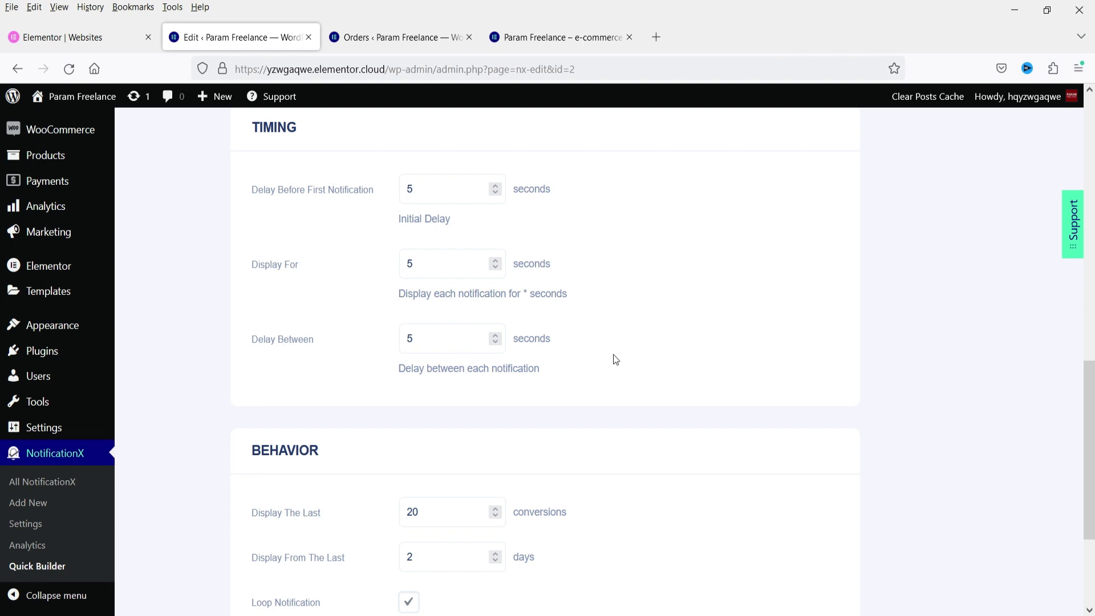
# Review the notification's behavior settings, update the published notification and check the store's home page
pyautogui.scroll(-3, 679, 339)
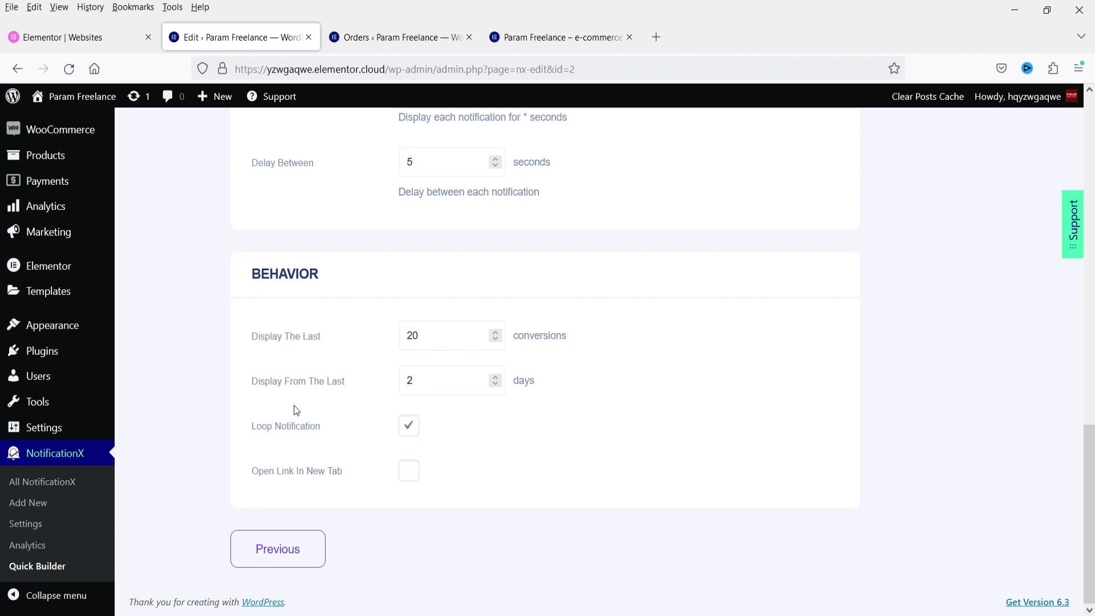
pyautogui.doubleClick(411, 391)
pyautogui.scroll(15, 602, 437)
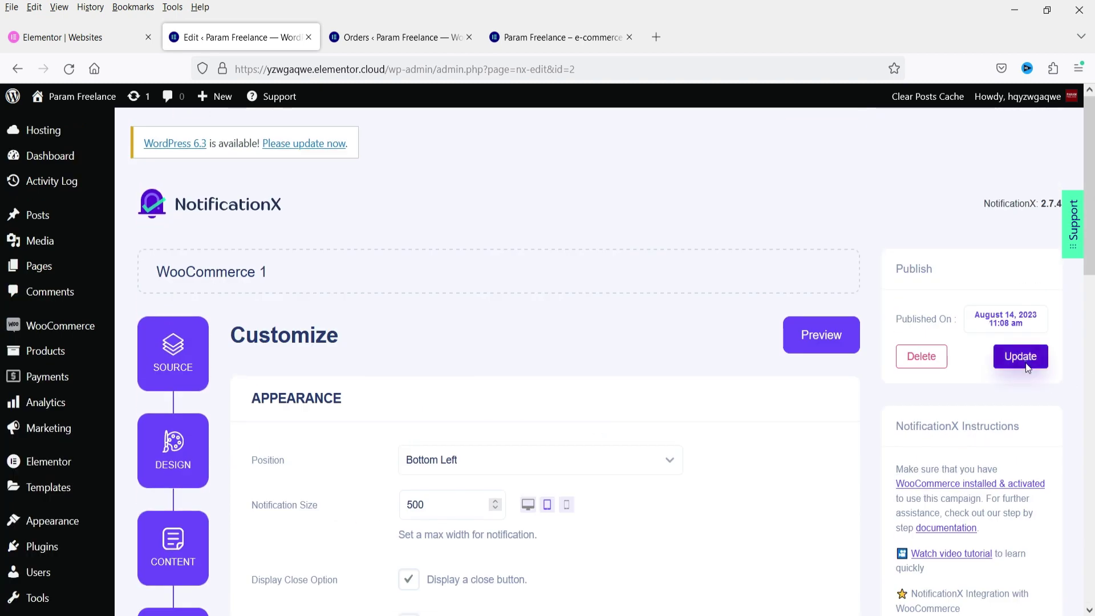
pyautogui.click(1020, 356)
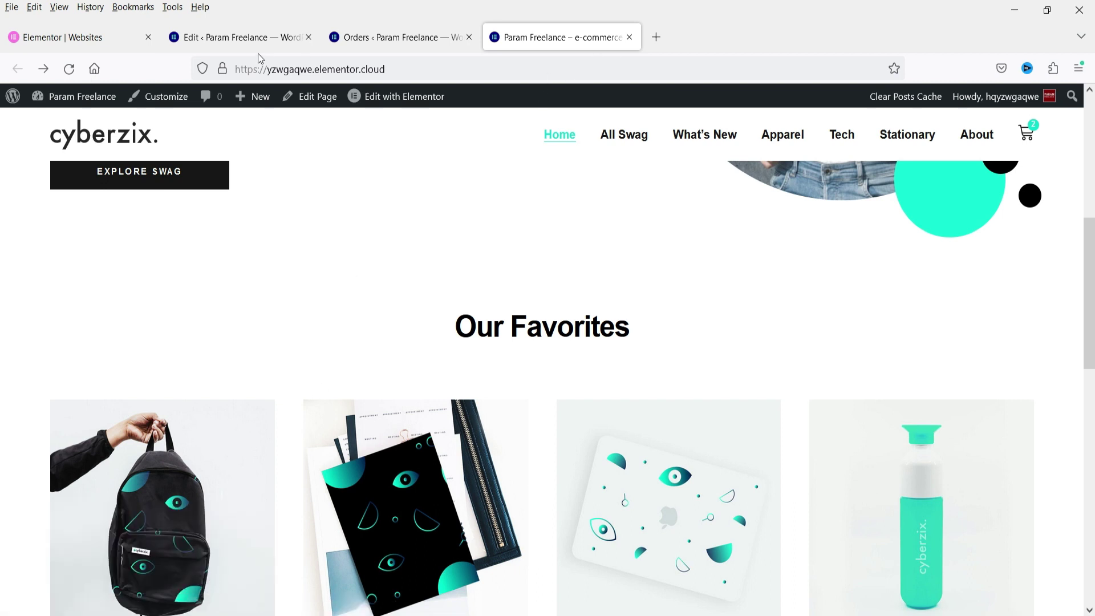
pyautogui.click(234, 39)
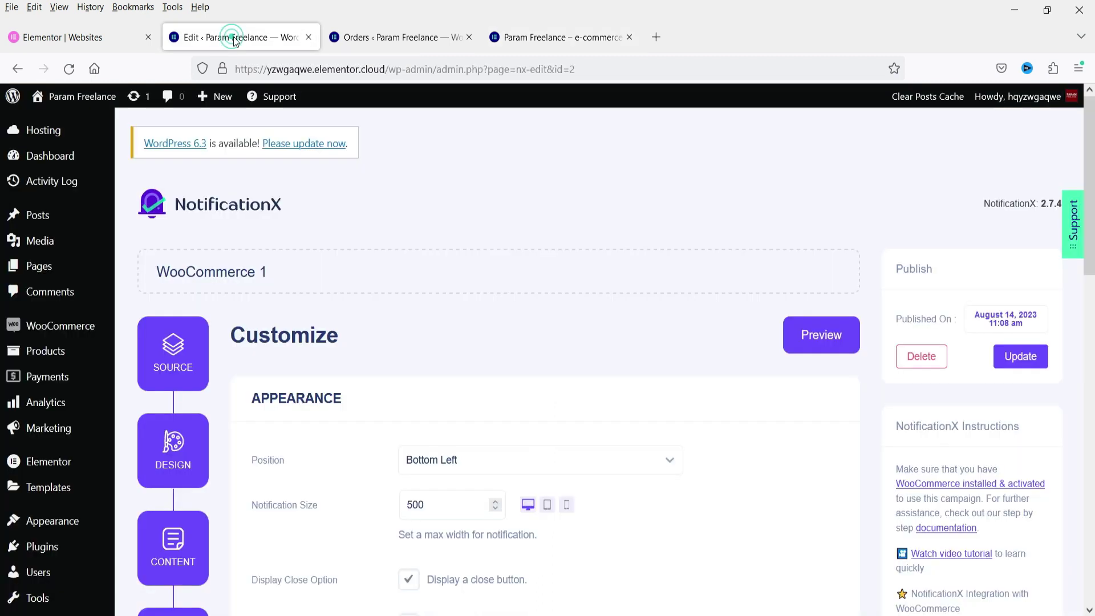
# Open the NotificationX settings and examine the list of available modules
pyautogui.scroll(-5, 216, 277)
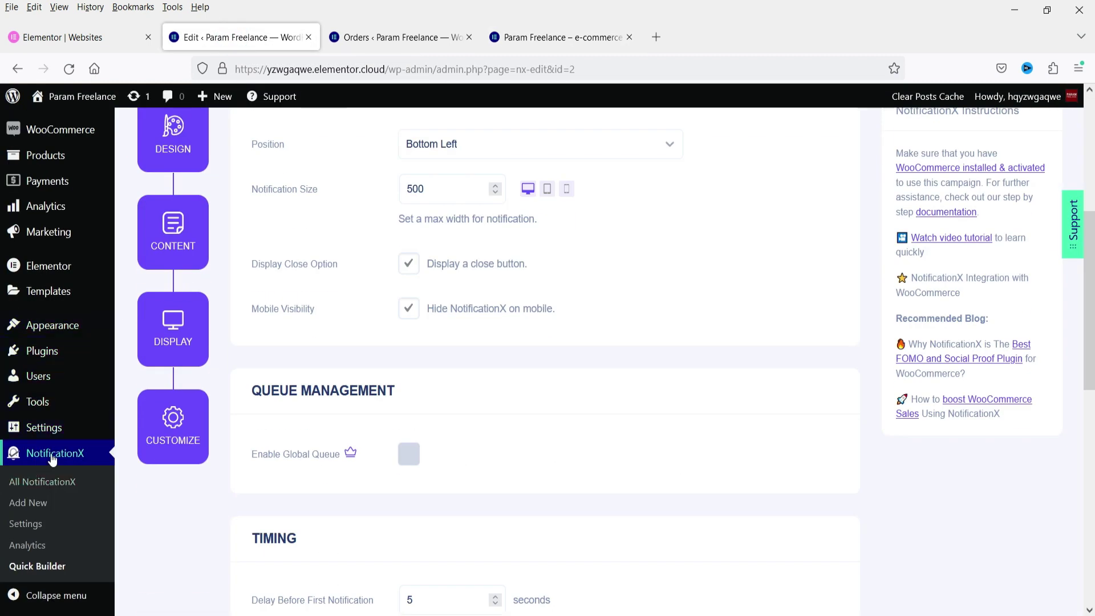
pyautogui.click(20, 533)
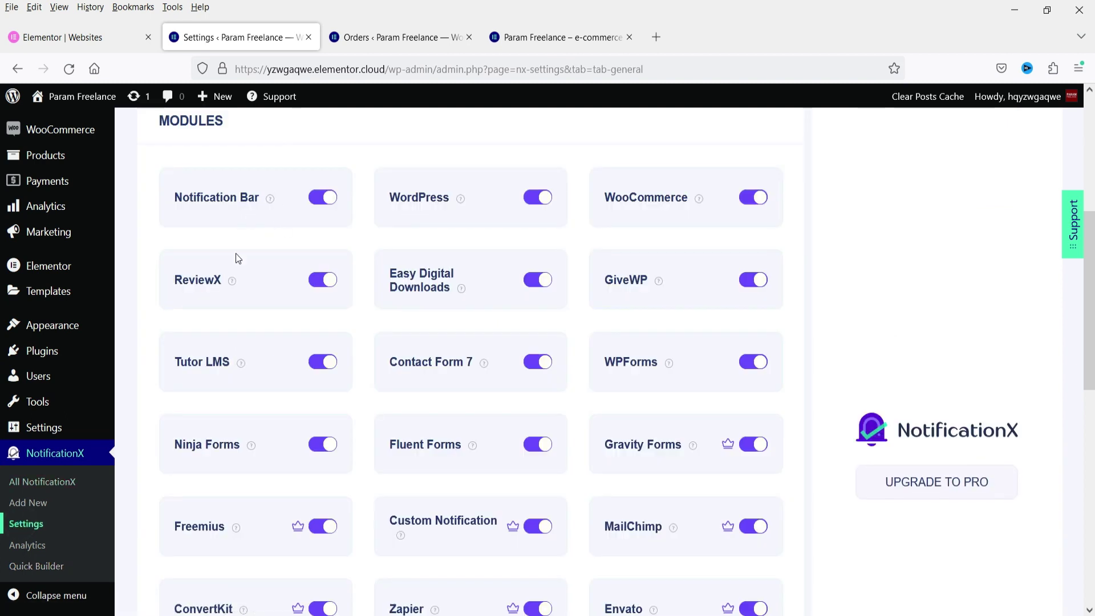
pyautogui.scroll(3, 235, 253)
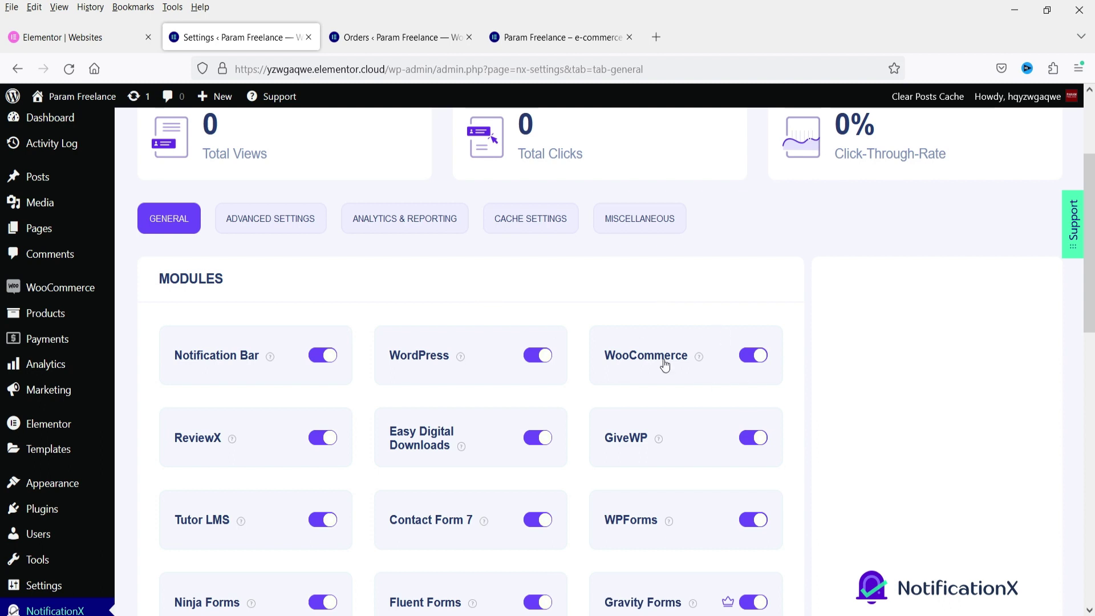
pyautogui.scroll(-11, 665, 361)
pyautogui.scroll(12, 325, 276)
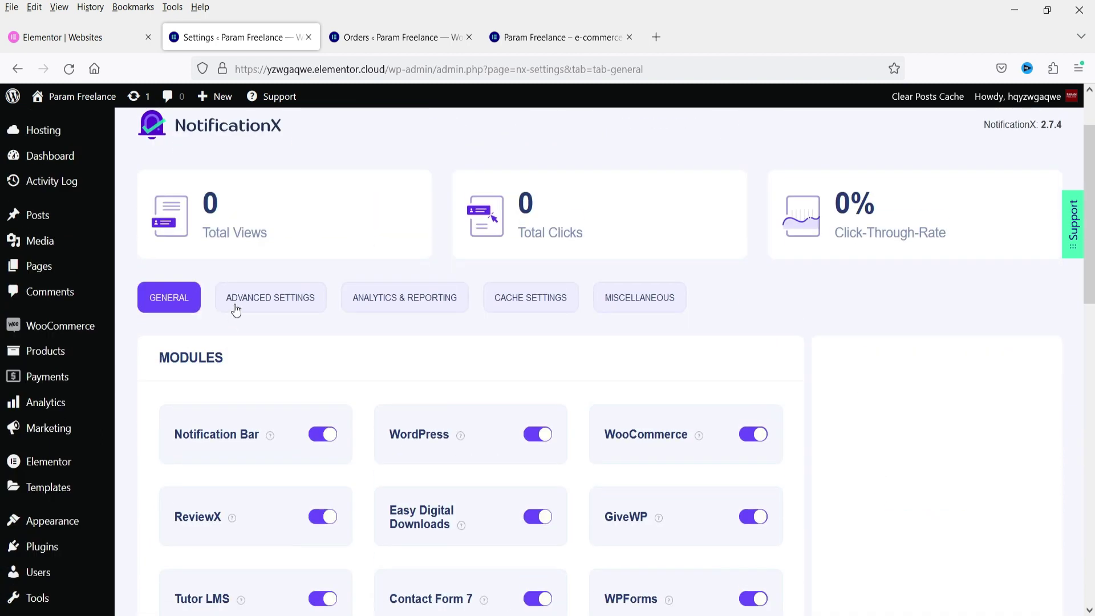
# Enable Disable Powered By in the advanced settings and review the role management options
pyautogui.click(262, 300)
pyautogui.scroll(-4, 391, 302)
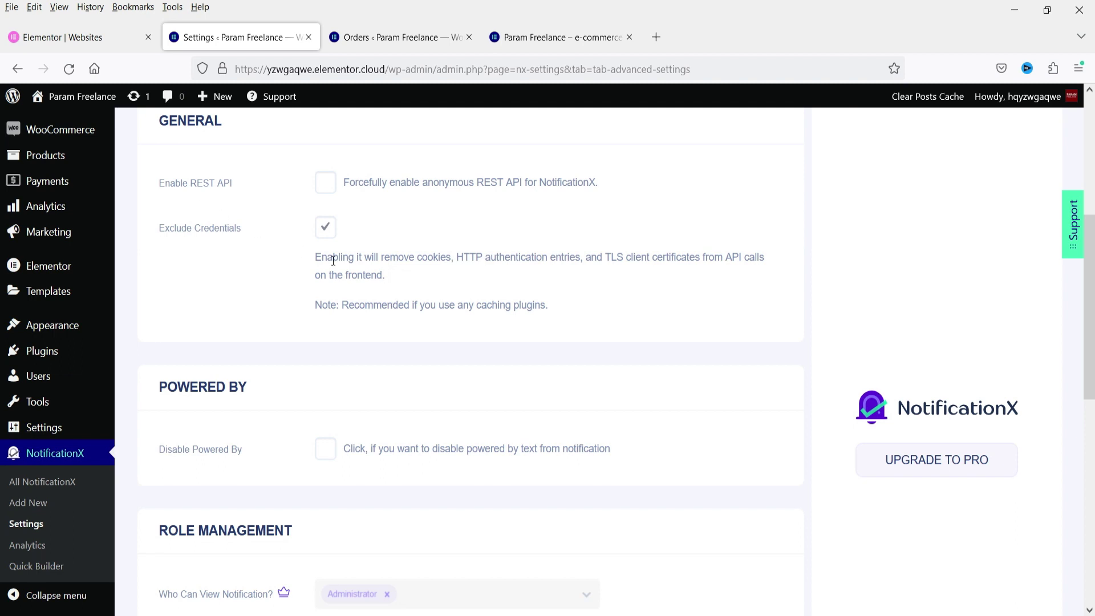
pyautogui.scroll(-3, 333, 261)
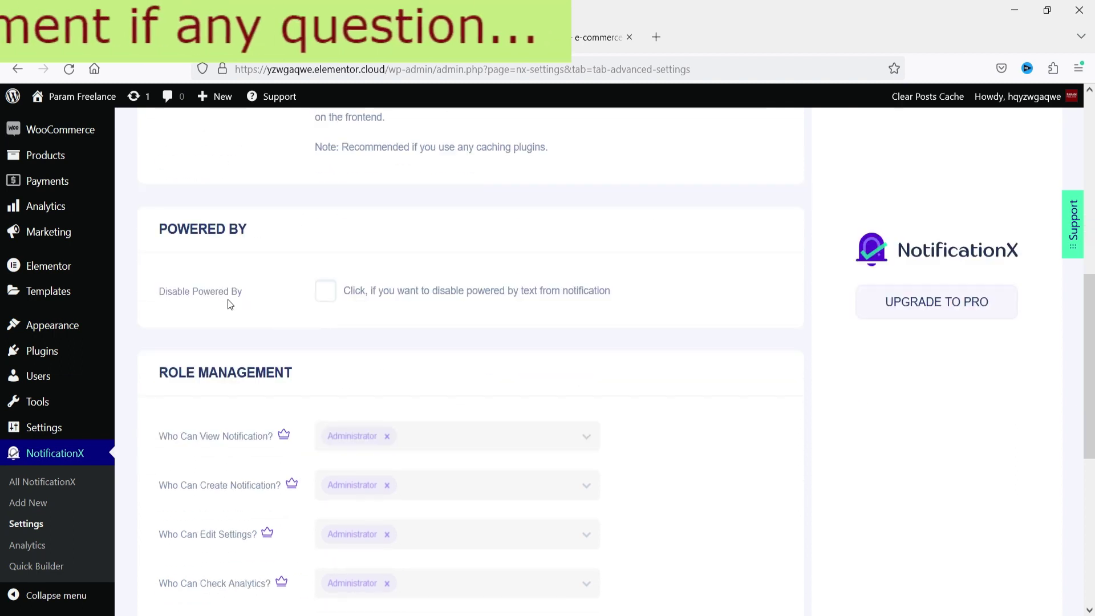
pyautogui.click(328, 291)
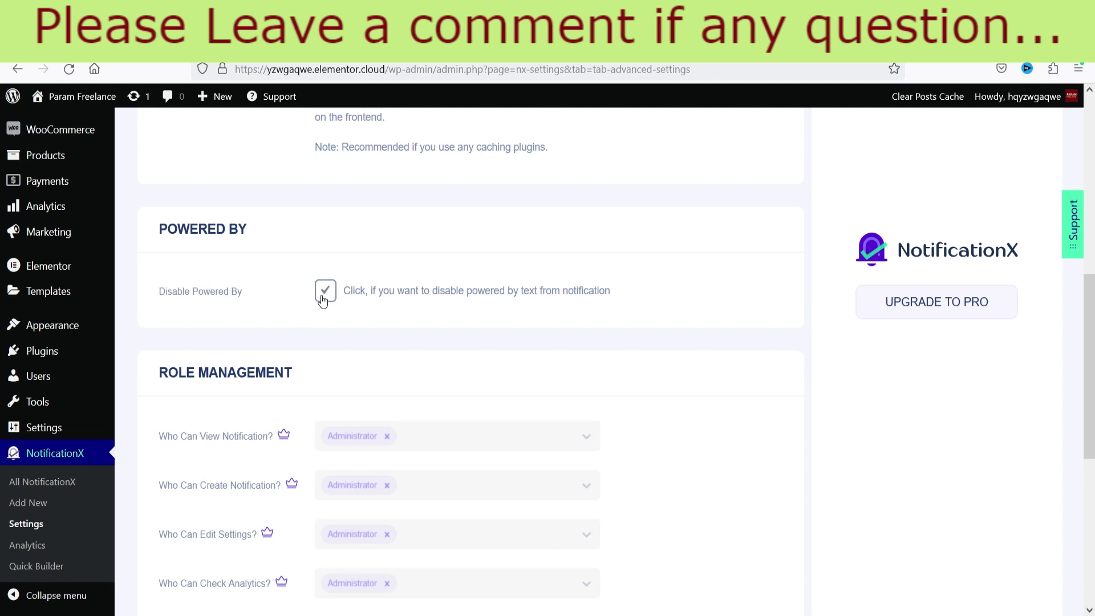
pyautogui.scroll(6, 980, 335)
pyautogui.scroll(-7, 924, 308)
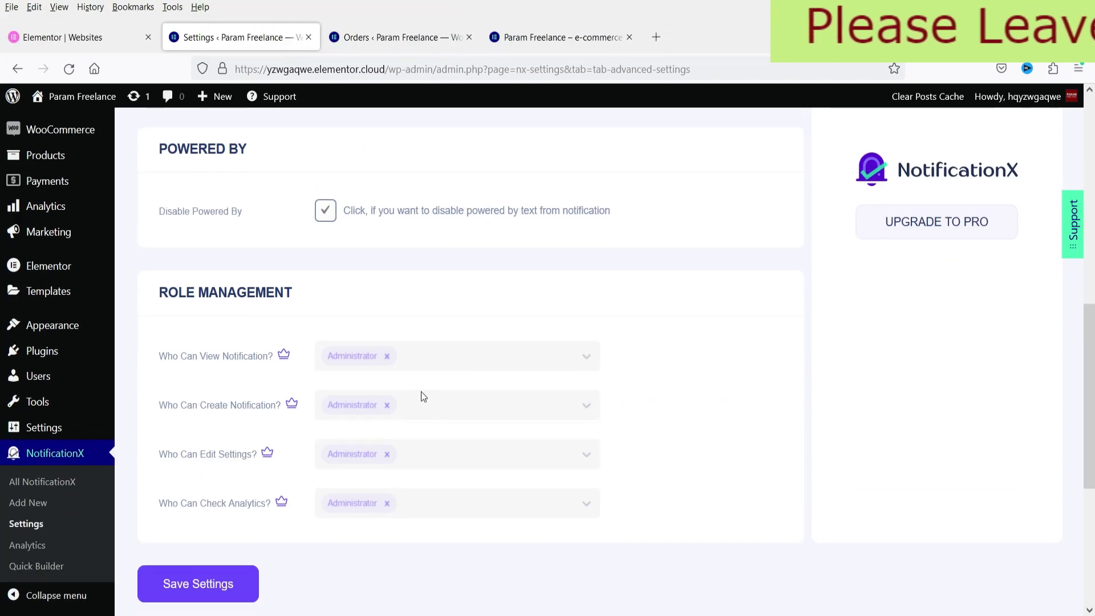
# Save the NotificationX advanced settings and reload the store's home page to check the notification
pyautogui.click(213, 521)
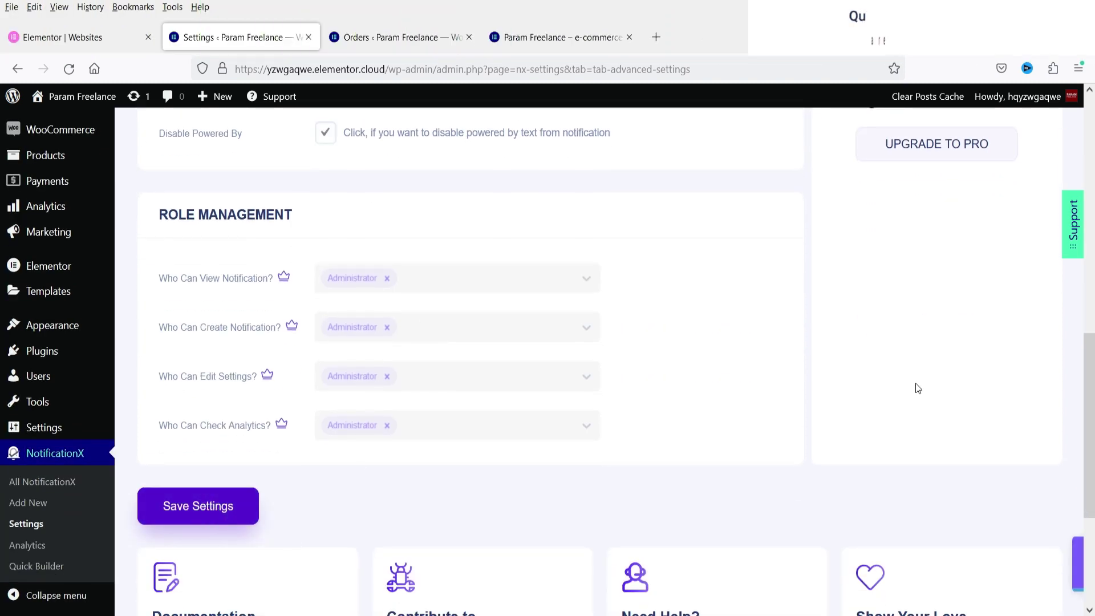
pyautogui.click(536, 35)
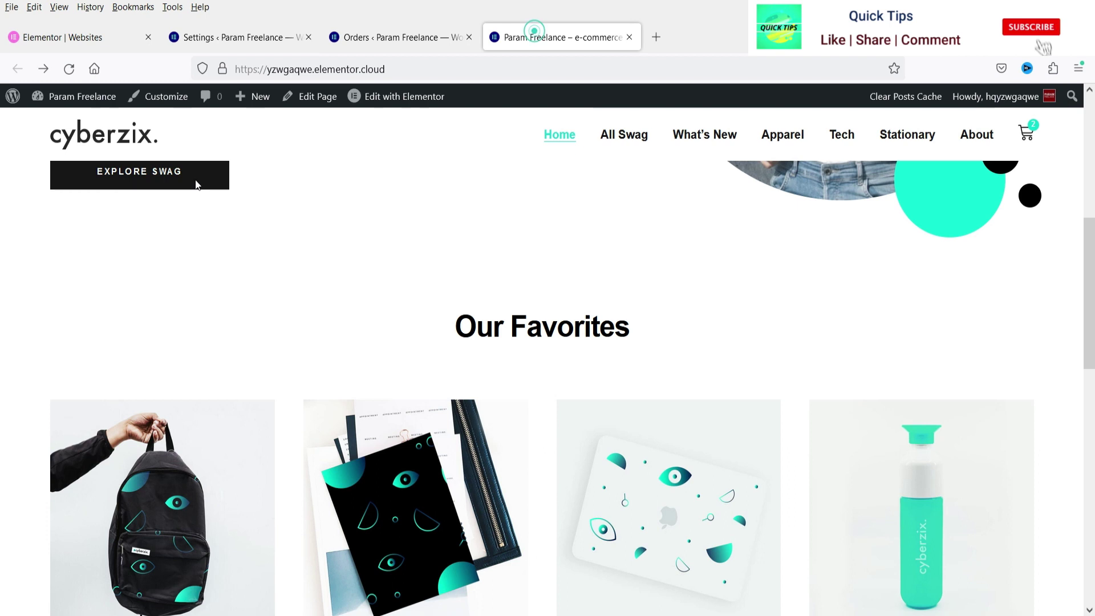
pyautogui.click(70, 69)
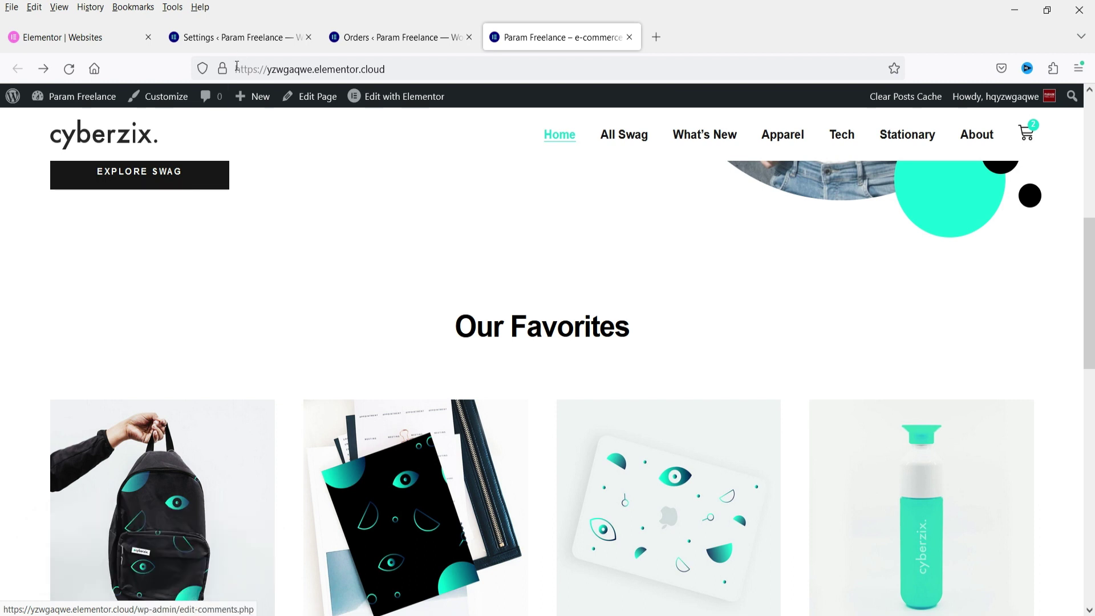
# Review the analytics and reporting, cache and miscellaneous settings of NotificationX, ending with the general module list
pyautogui.click(239, 37)
pyautogui.scroll(10, 434, 307)
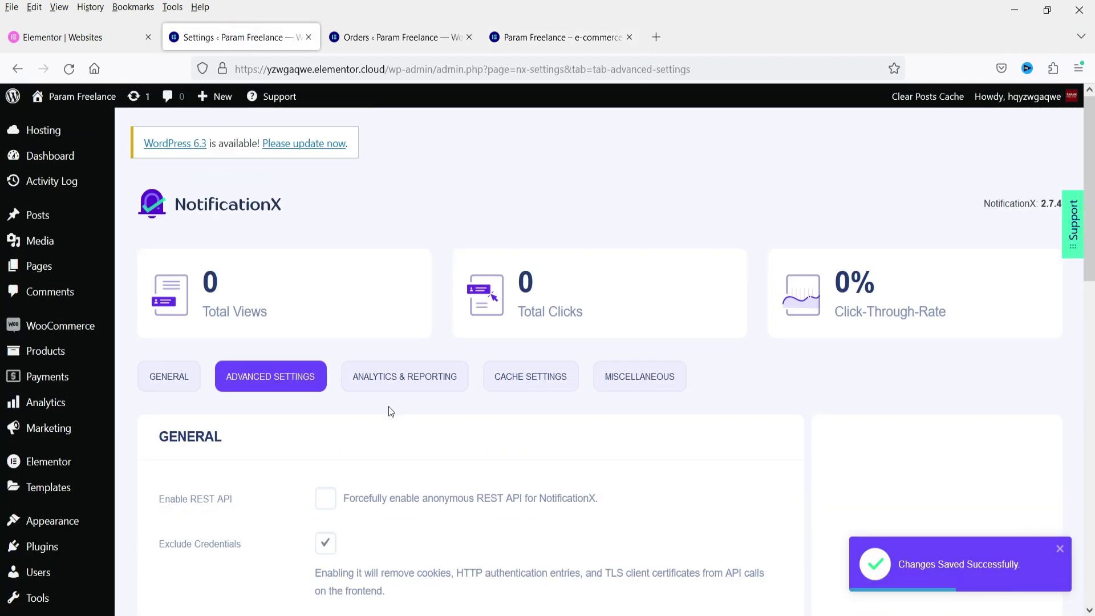
pyautogui.click(388, 381)
pyautogui.scroll(-8, 386, 371)
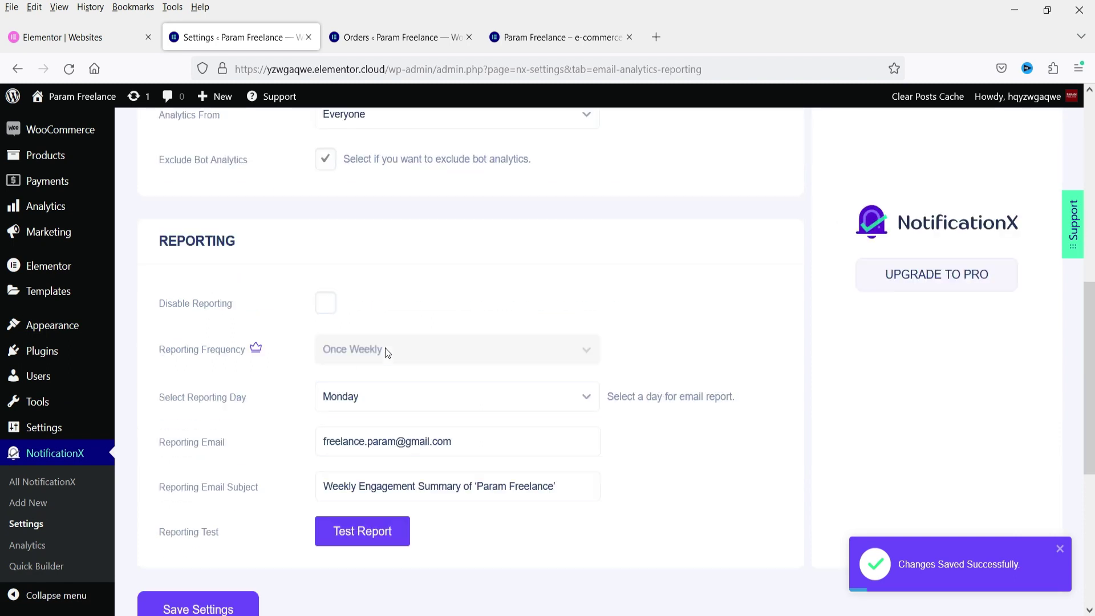
pyautogui.scroll(8, 382, 349)
pyautogui.click(527, 298)
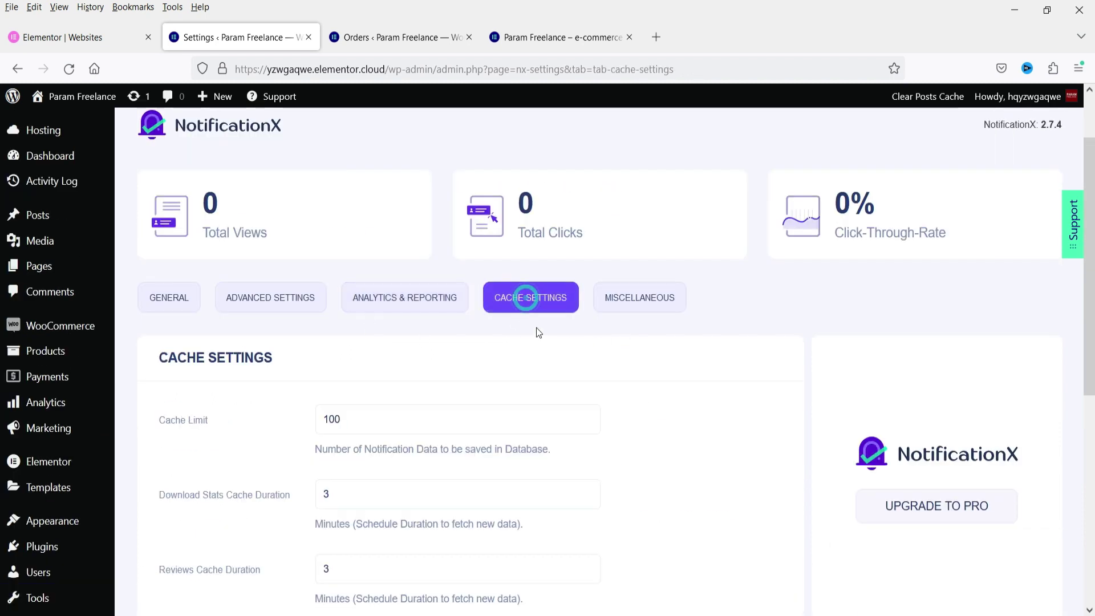
pyautogui.click(630, 298)
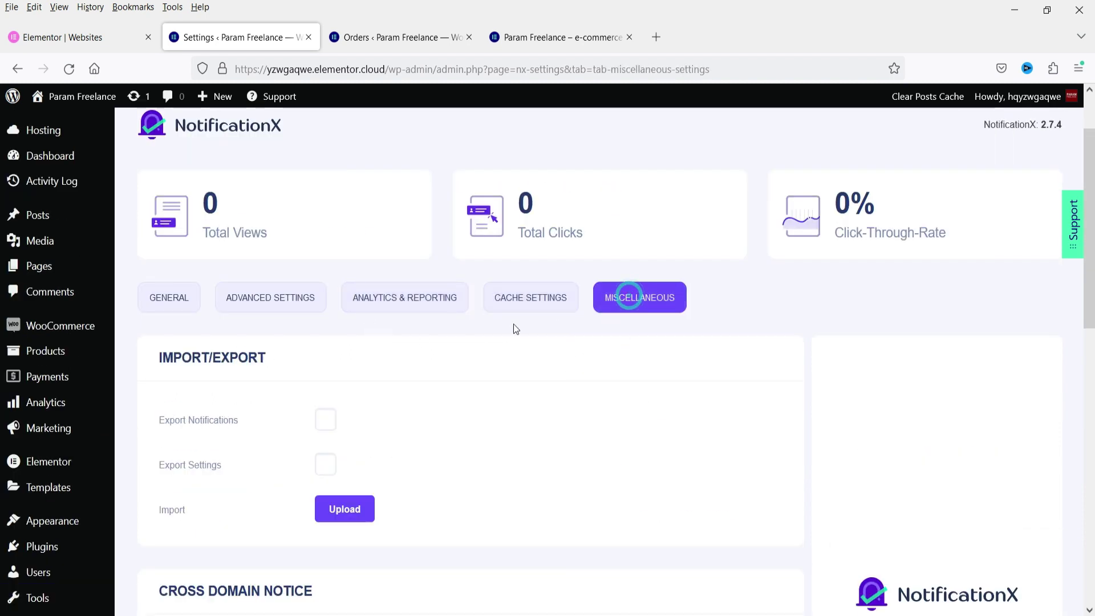
pyautogui.click(160, 302)
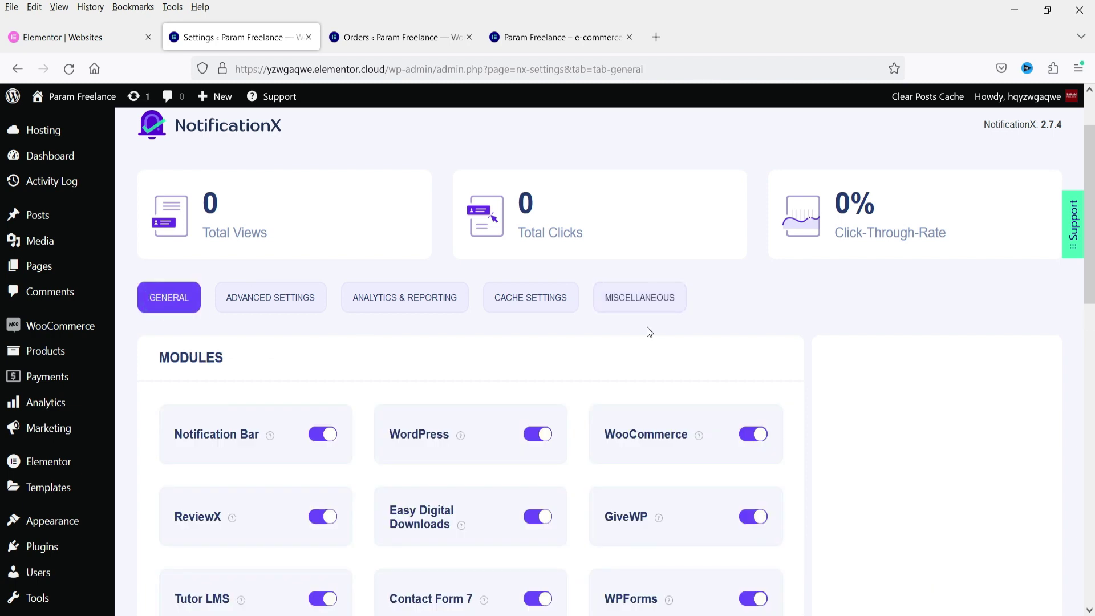
pyautogui.scroll(-4, 649, 315)
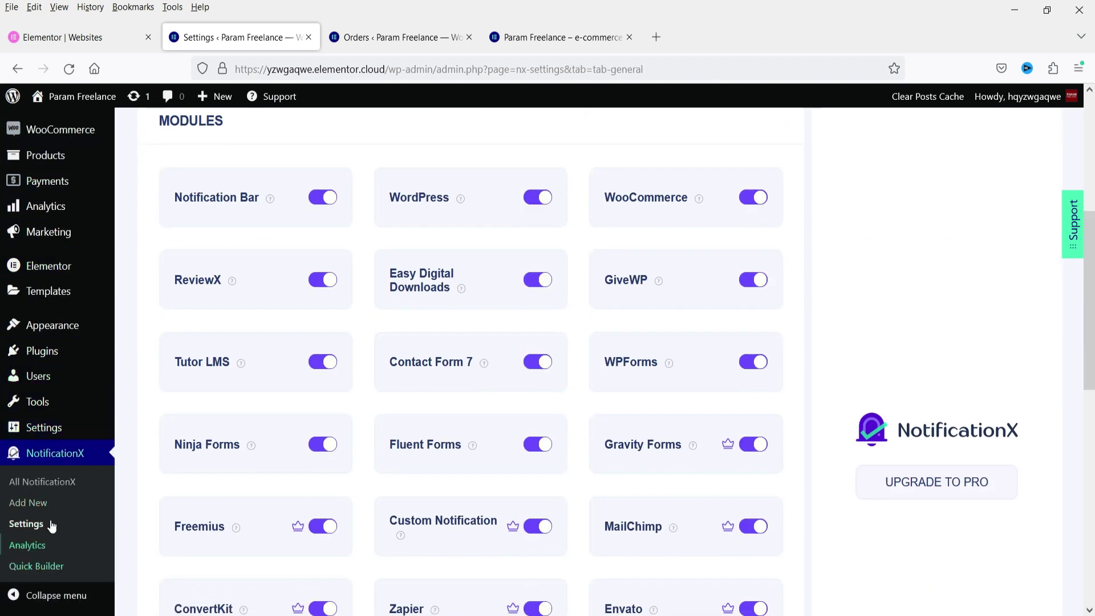
# Start a new notification from the list of all notifications and examine the available notification types
pyautogui.click(49, 489)
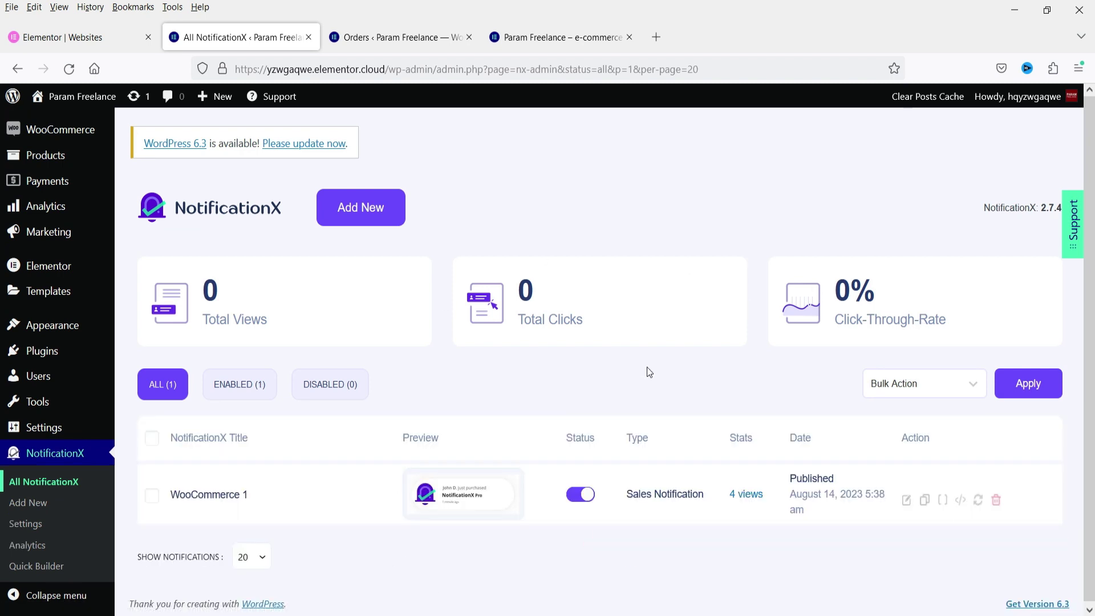
pyautogui.click(361, 212)
pyautogui.scroll(-5, 744, 244)
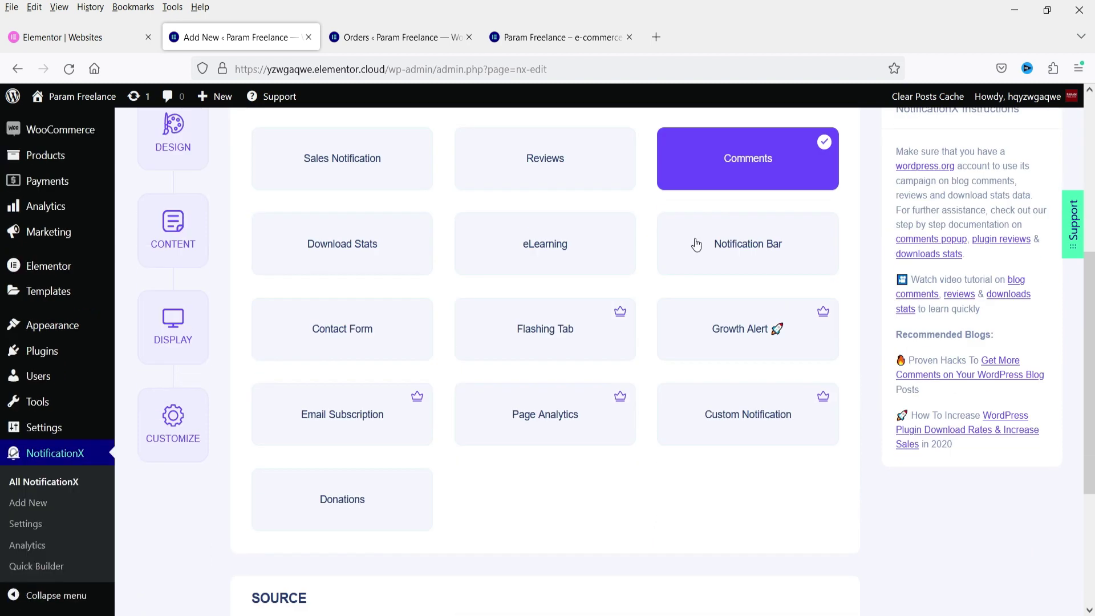
pyautogui.scroll(3, 598, 207)
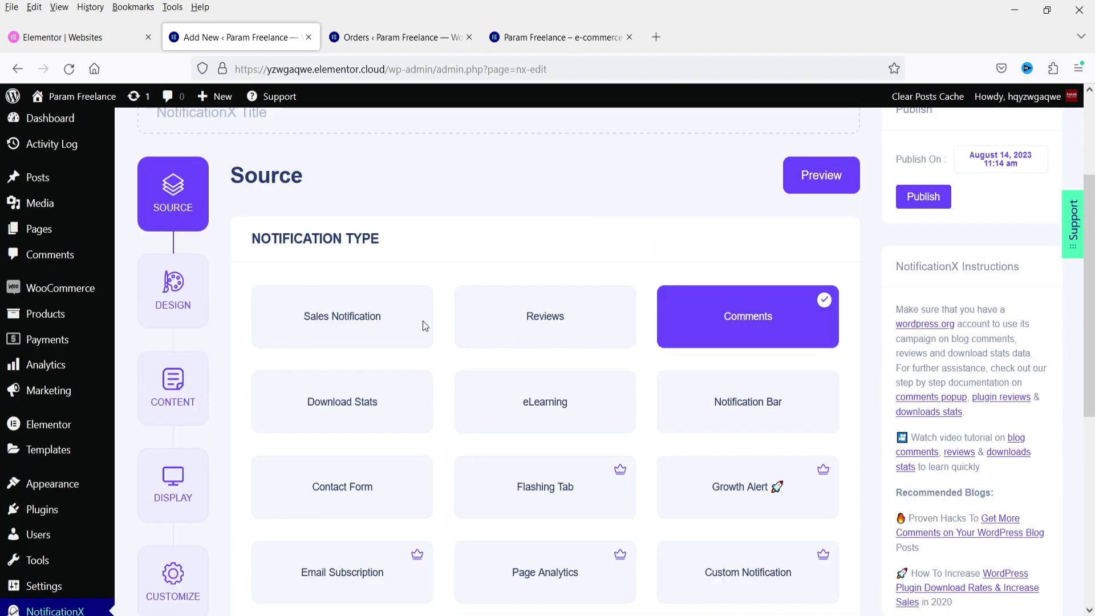
pyautogui.scroll(-3, 474, 367)
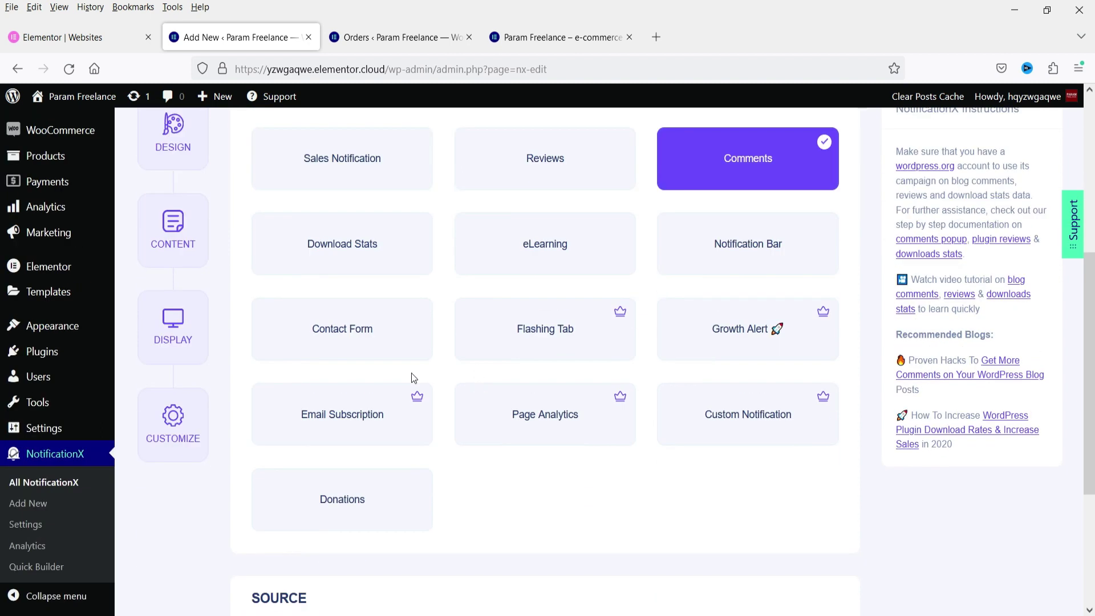